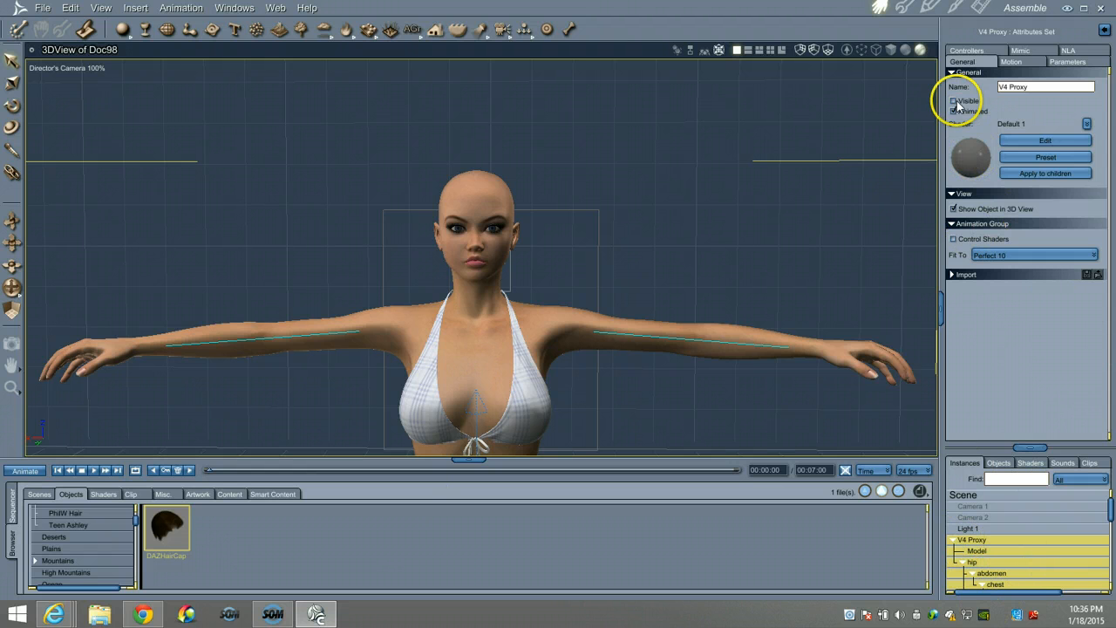
Make the V4 Proxy figure visible, collapse its hierarchy, and hide the Perfect 10 figure.
{"action": "left_click", "coordinate": [955, 102]}
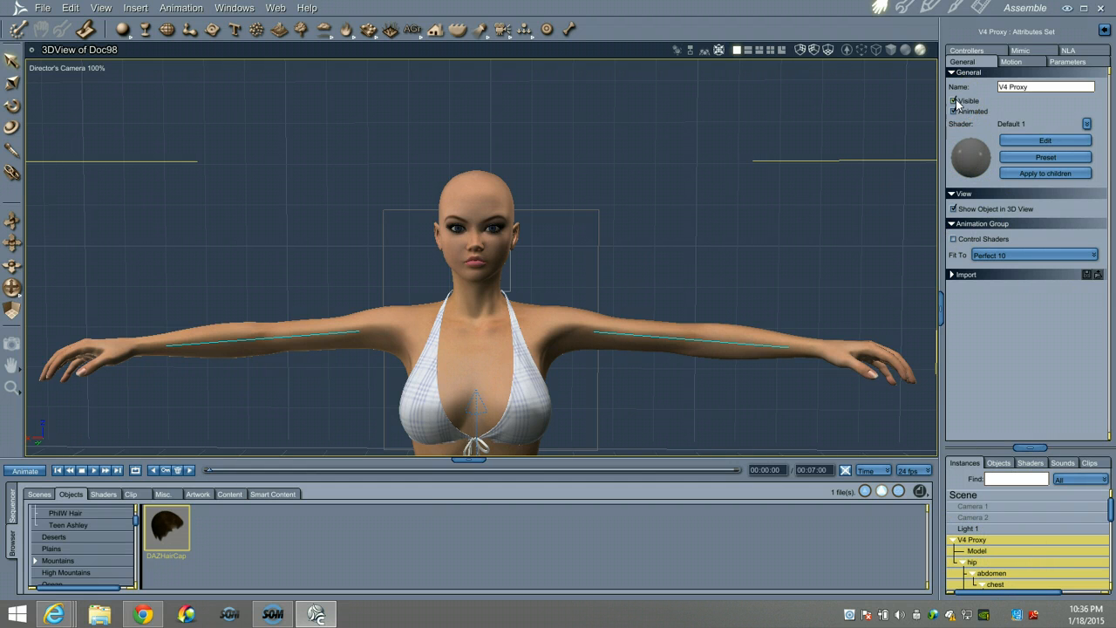
{"action": "left_click", "coordinate": [1062, 572]}
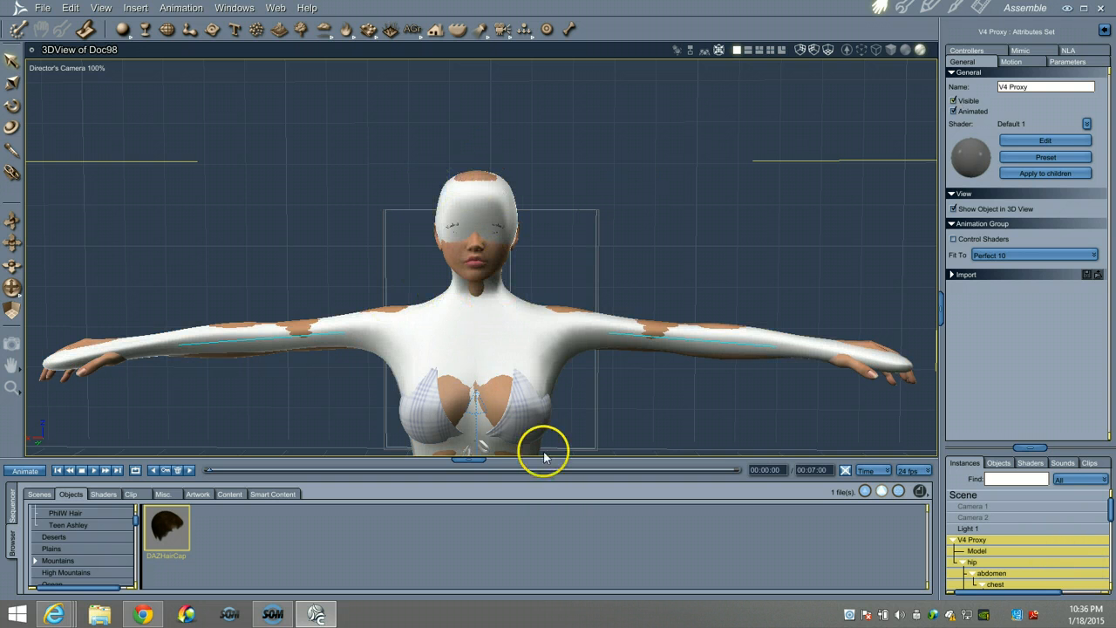
{"action": "left_click", "coordinate": [953, 540]}
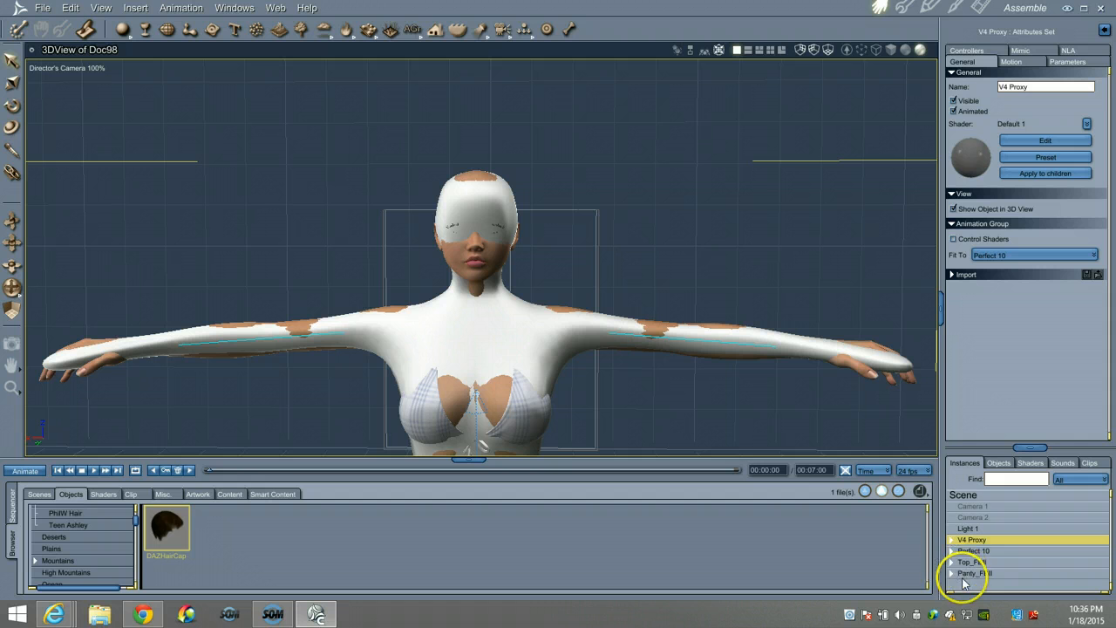
{"action": "left_click", "coordinate": [969, 552]}
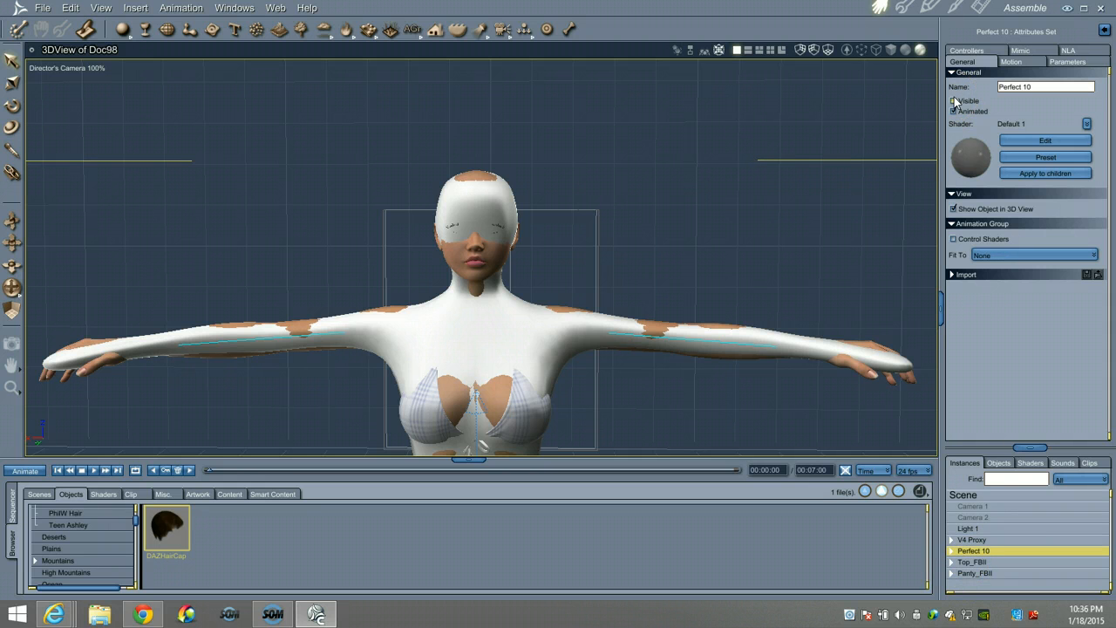
{"action": "left_click", "coordinate": [953, 100]}
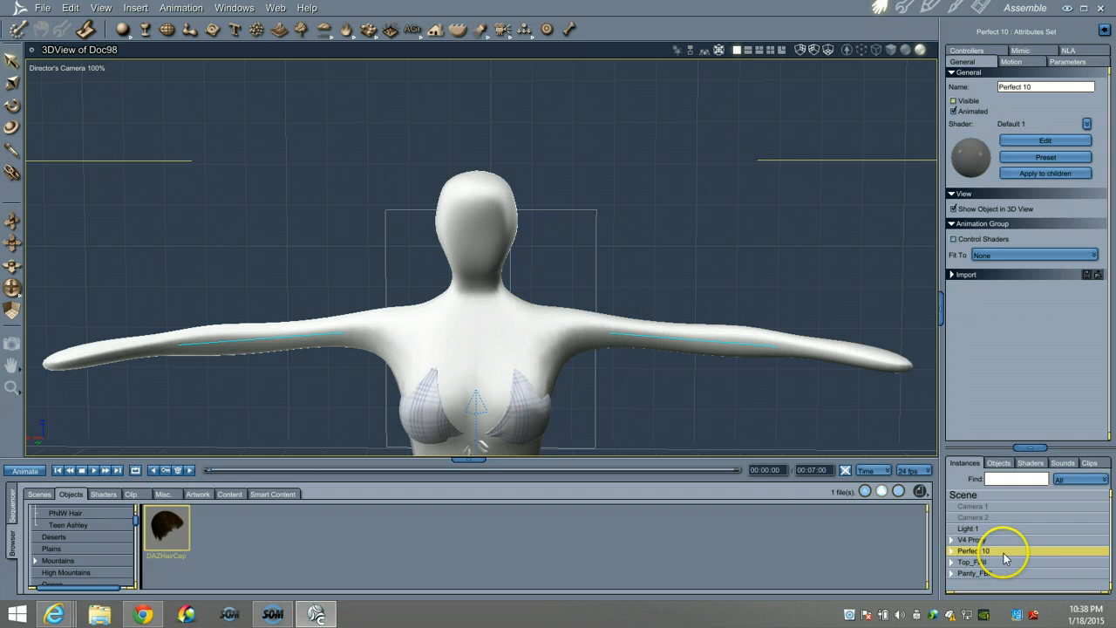
Hide the whole V4 Proxy figure and collapse its hierarchy in the scene list.
{"action": "left_click", "coordinate": [953, 542]}
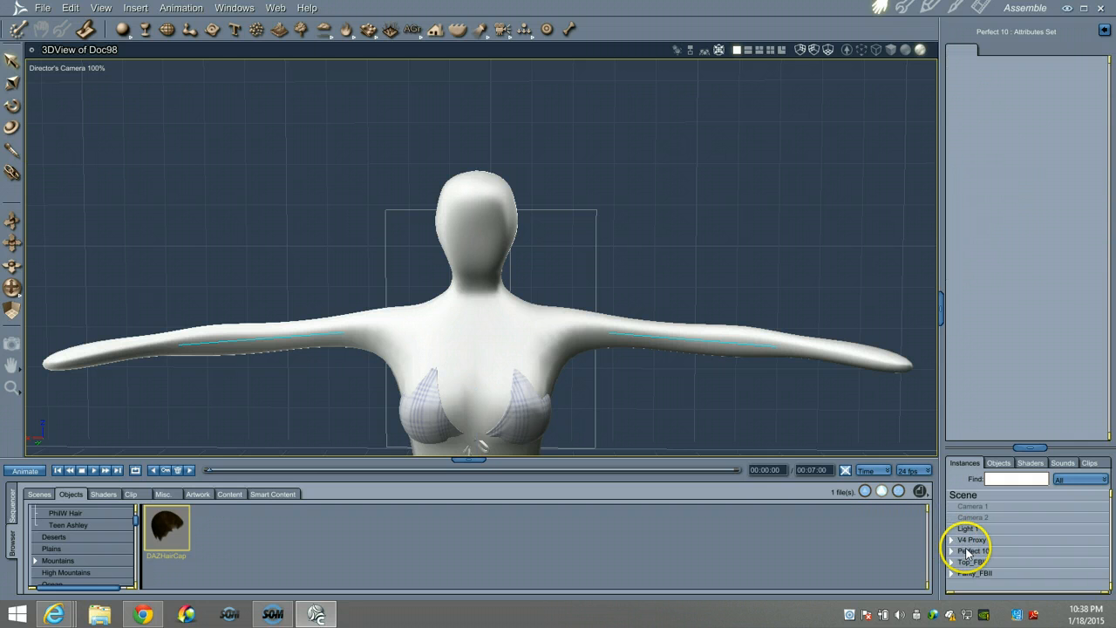
{"action": "left_click", "coordinate": [968, 550]}
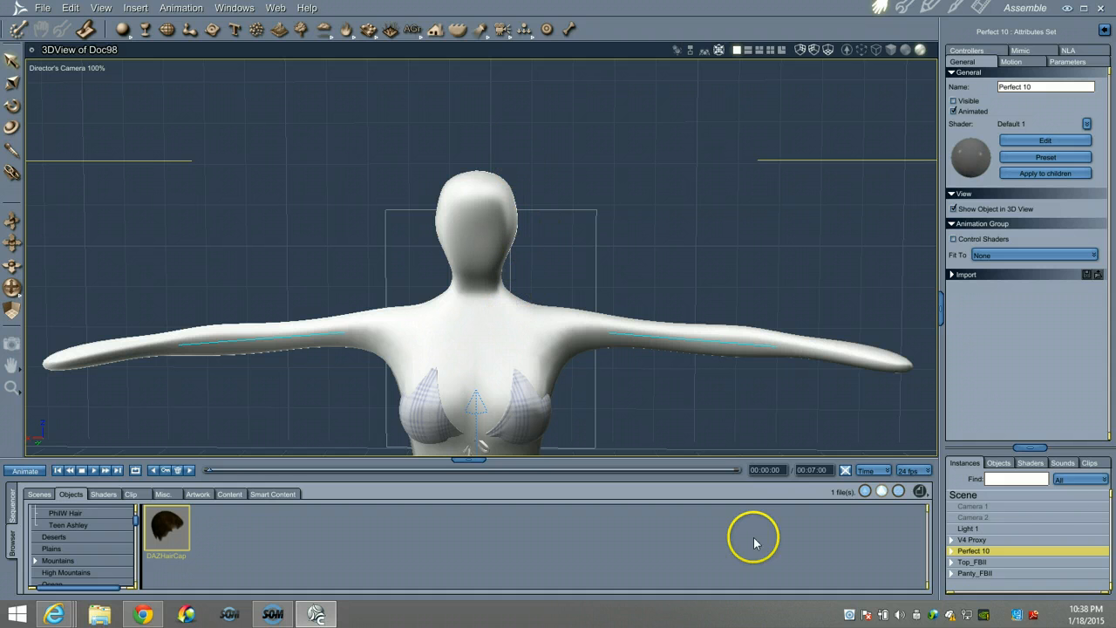
{"action": "left_click", "coordinate": [952, 540]}
{"action": "left_click", "coordinate": [980, 551]}
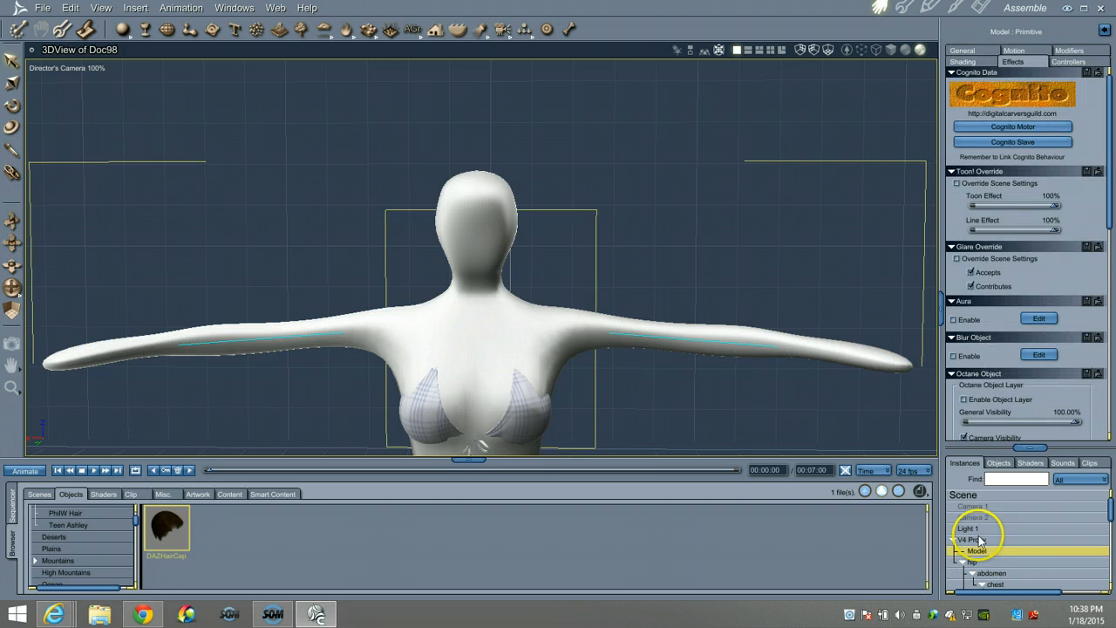
{"action": "left_click", "coordinate": [972, 540]}
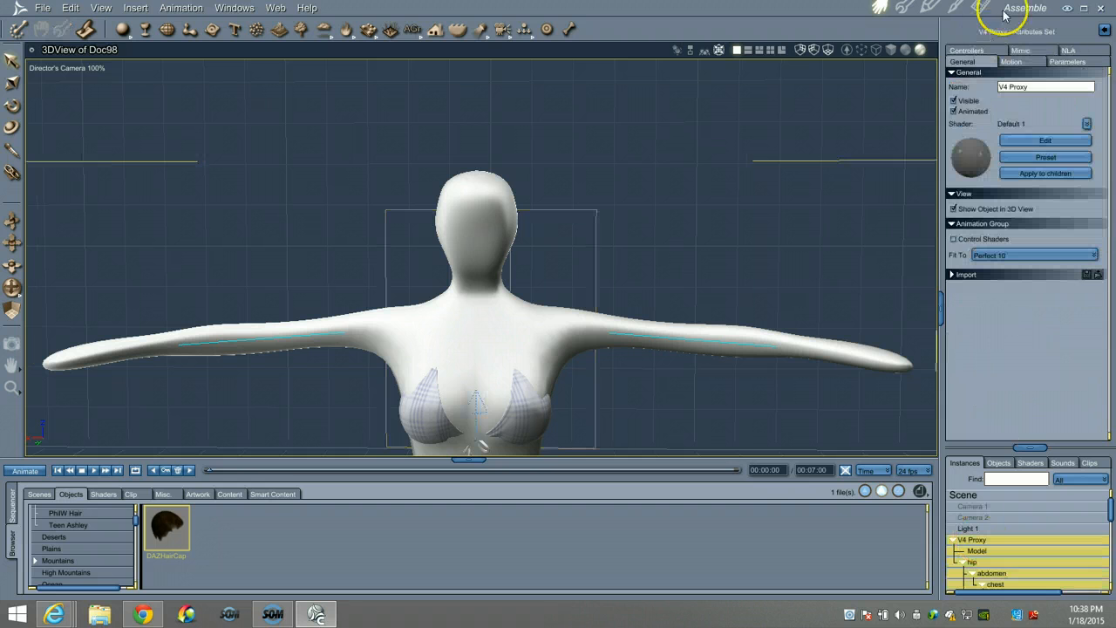
{"action": "left_click", "coordinate": [954, 101]}
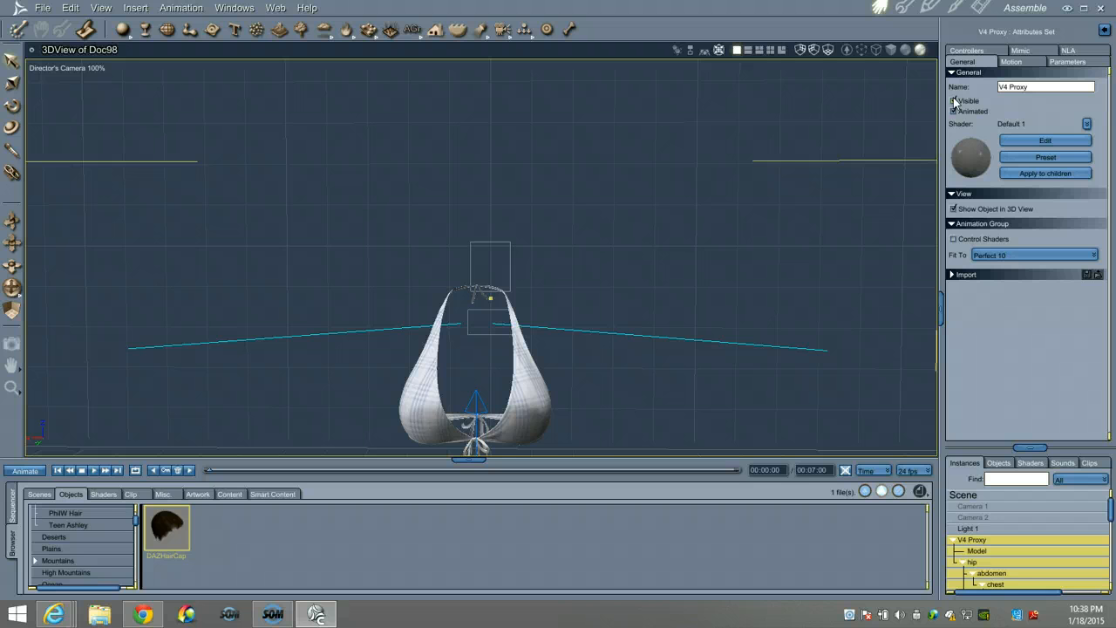
{"action": "left_click", "coordinate": [954, 101]}
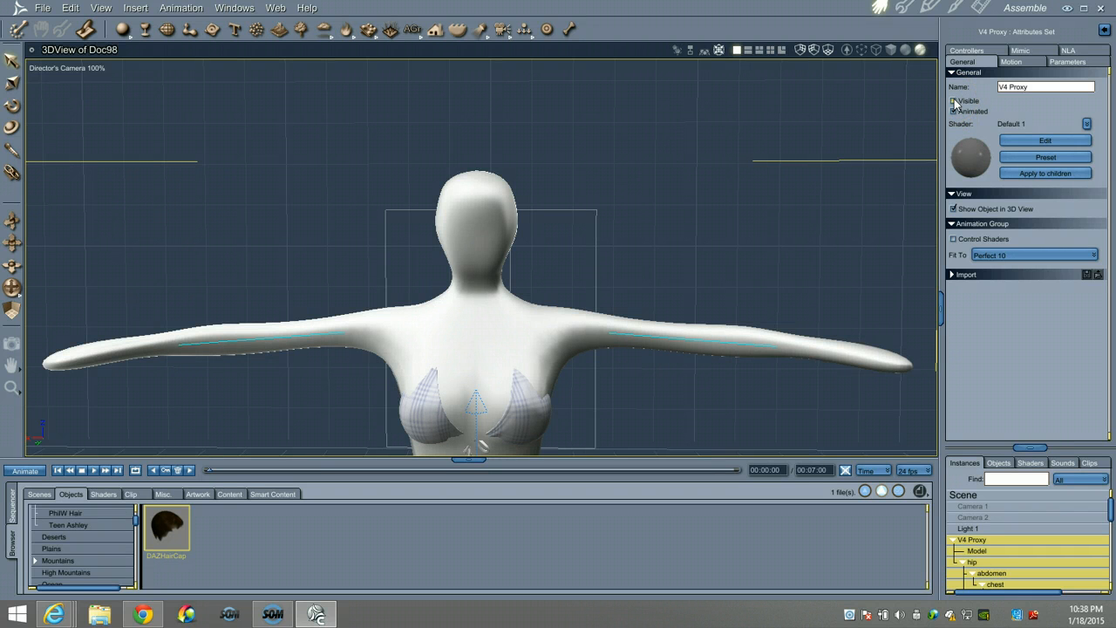
{"action": "left_click", "coordinate": [954, 101]}
{"action": "left_click", "coordinate": [952, 540]}
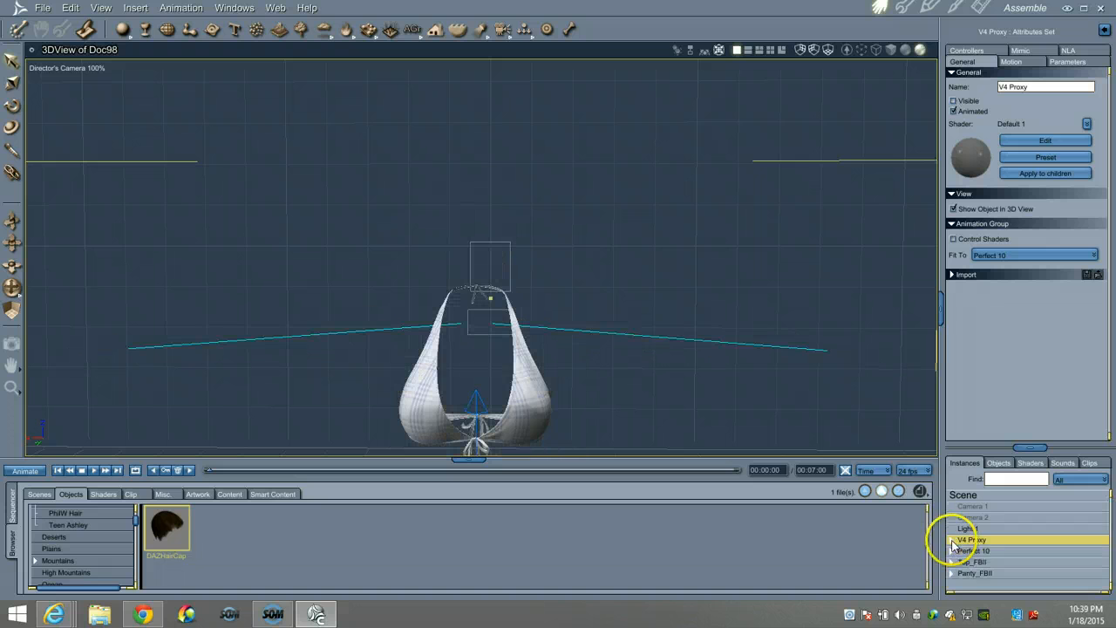
Make both the Perfect 10 figure and the V4 Proxy figure visible again.
{"action": "left_click", "coordinate": [969, 551]}
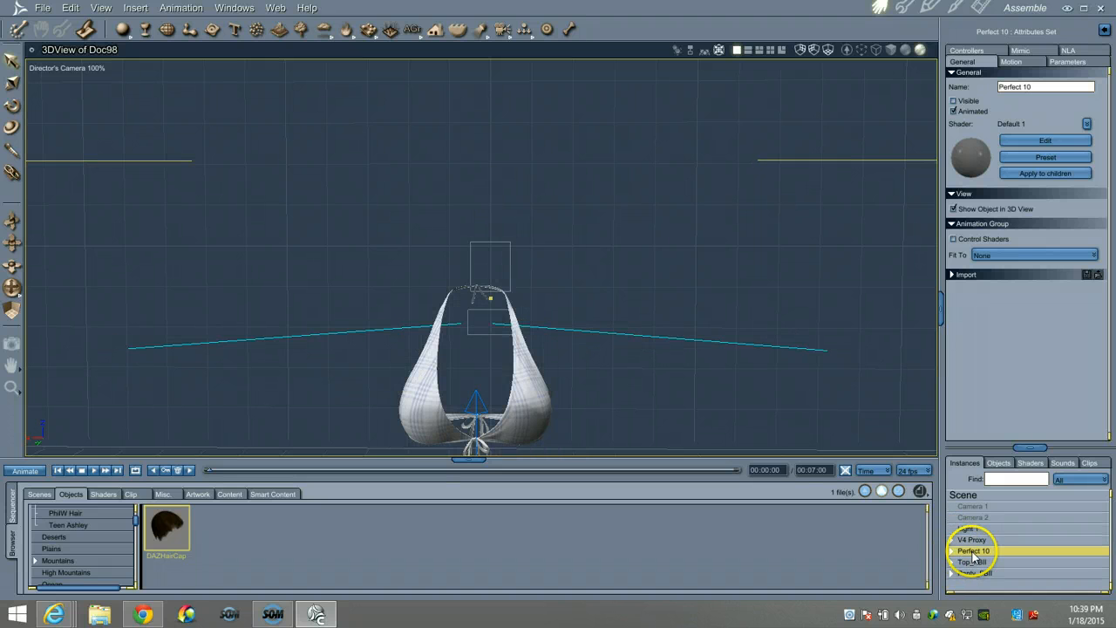
{"action": "left_click", "coordinate": [954, 101]}
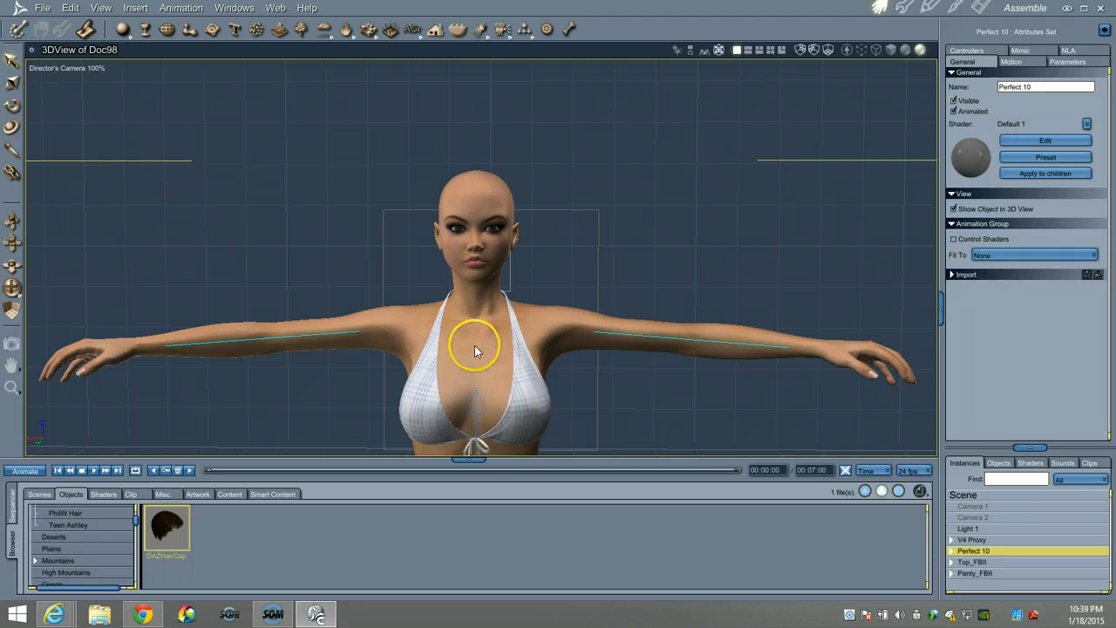
{"action": "left_click", "coordinate": [974, 540]}
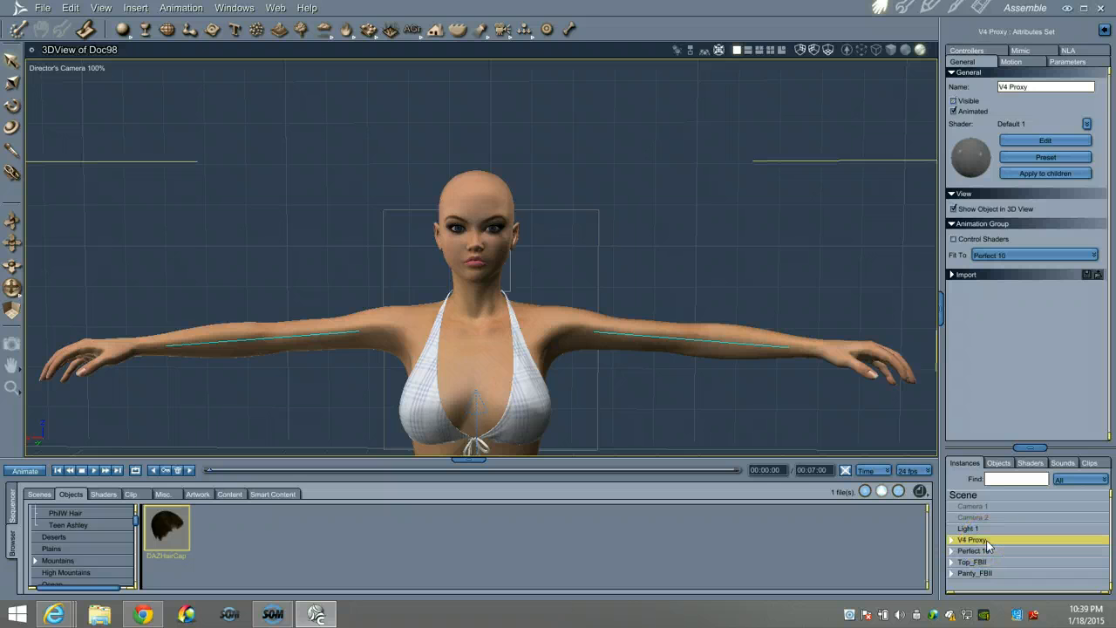
{"action": "left_click", "coordinate": [954, 101]}
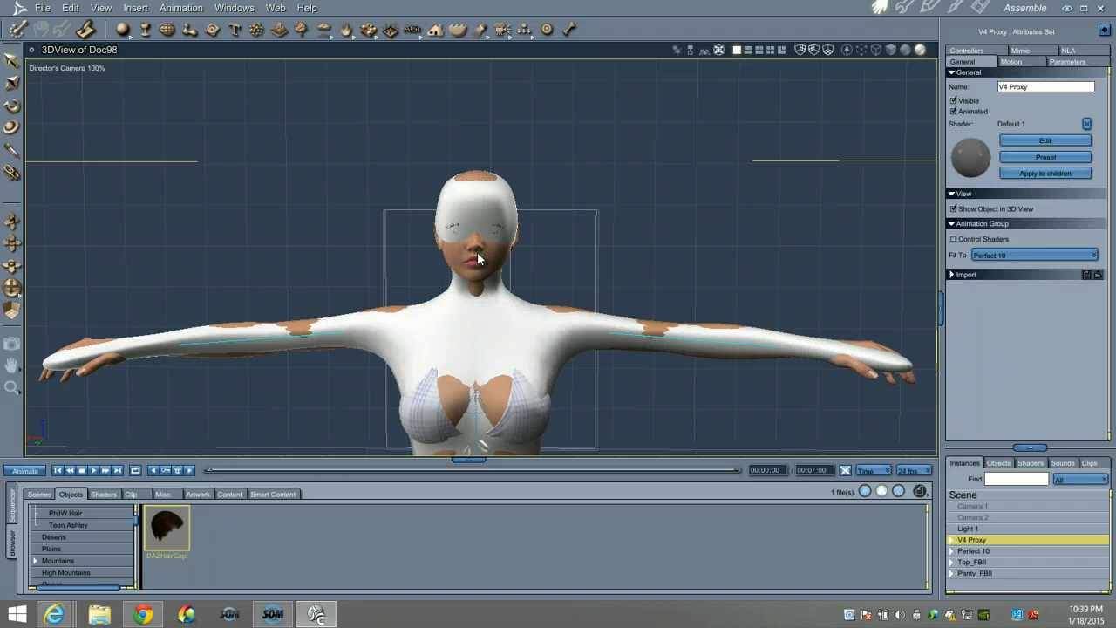
Examine the collision options in the physical properties of the Perfect 10 figure's Model.
{"action": "left_click", "coordinate": [953, 552]}
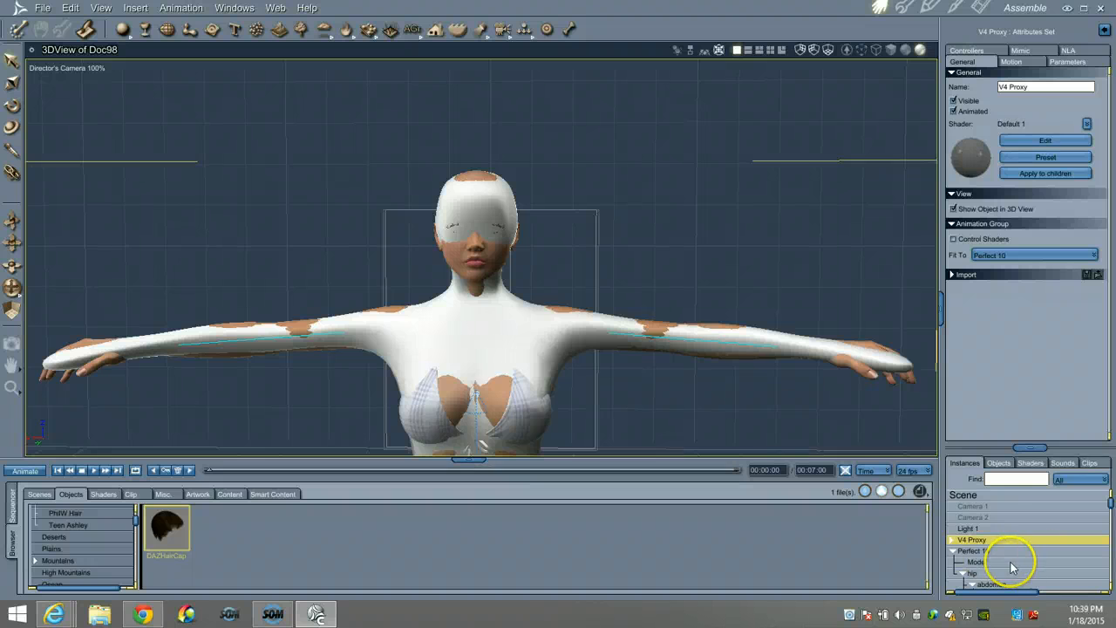
{"action": "left_click", "coordinate": [978, 563]}
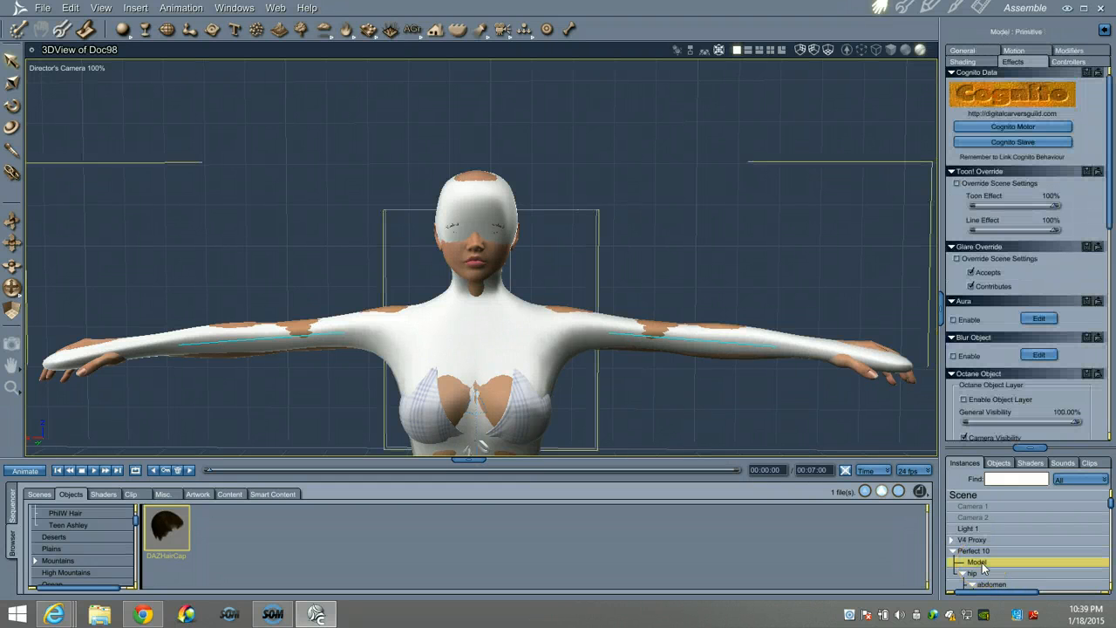
{"action": "scroll", "coordinate": [981, 301], "scroll_direction": "down", "scroll_amount": 5}
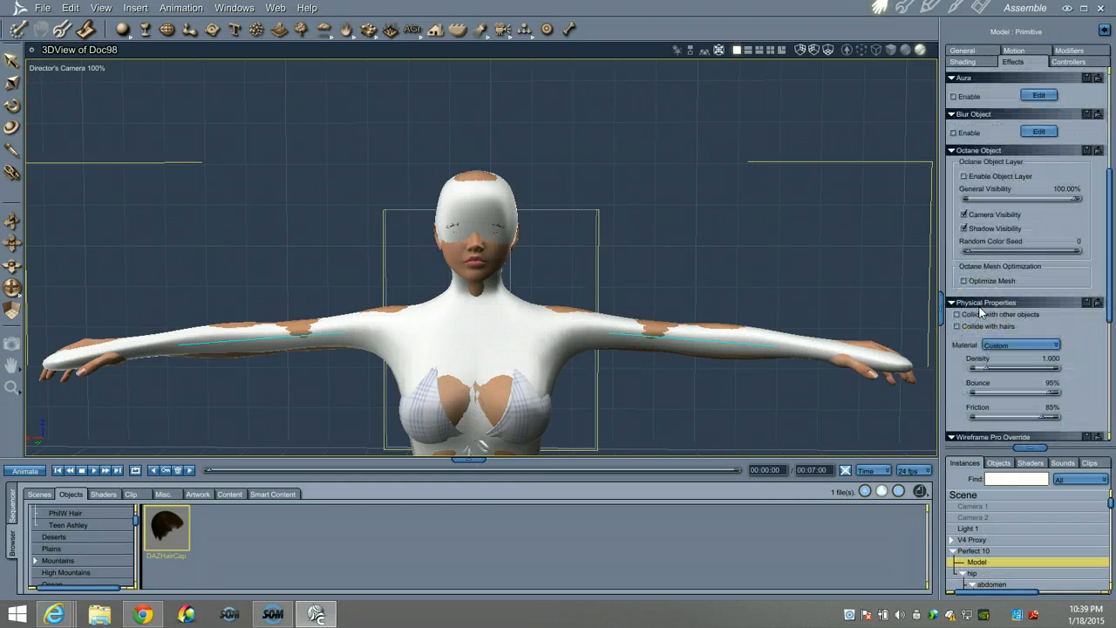
{"action": "scroll", "coordinate": [978, 305], "scroll_direction": "up", "scroll_amount": 5}
{"action": "scroll", "coordinate": [978, 305], "scroll_direction": "down", "scroll_amount": 2}
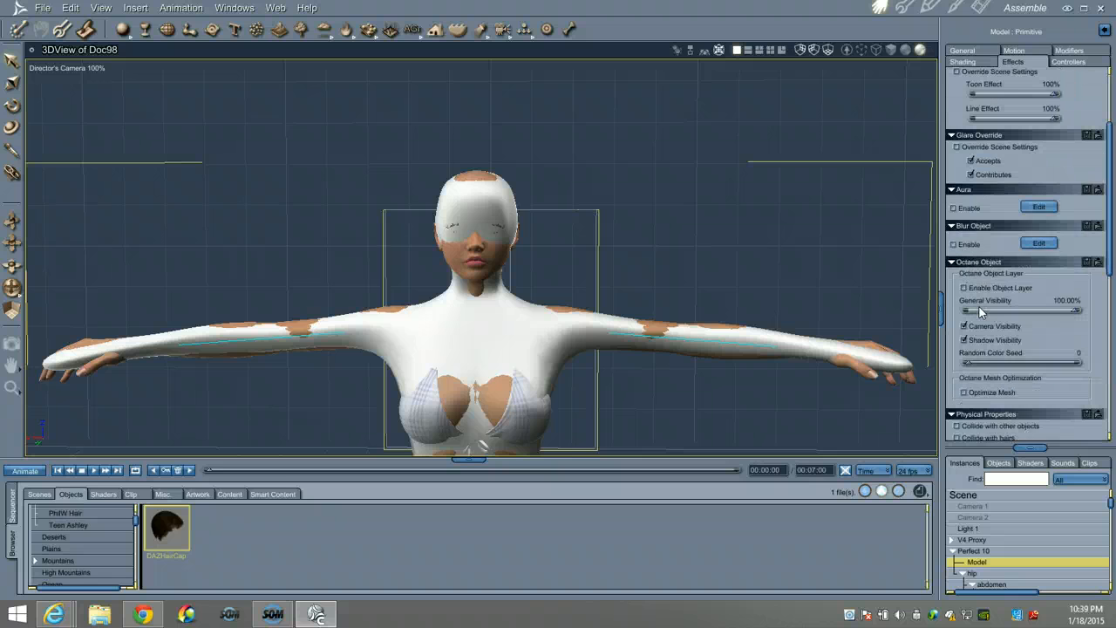
{"action": "scroll", "coordinate": [978, 305], "scroll_direction": "down", "scroll_amount": 3}
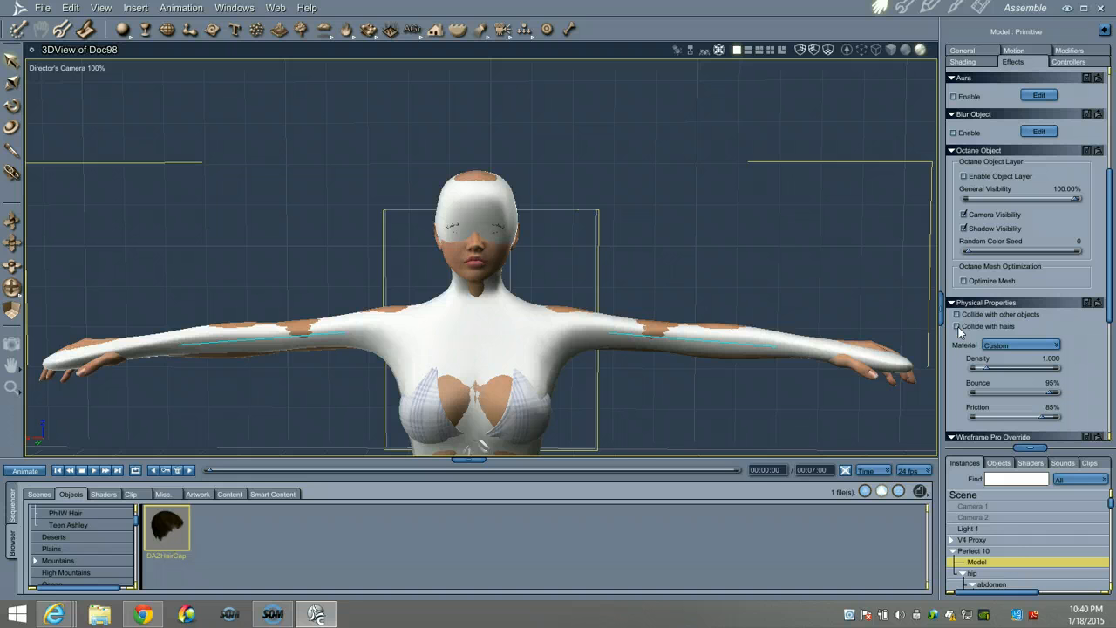
Collapse the Perfect 10 hierarchy and look through the bones and attached parts of the V4 Proxy figure.
{"action": "left_click", "coordinate": [952, 551]}
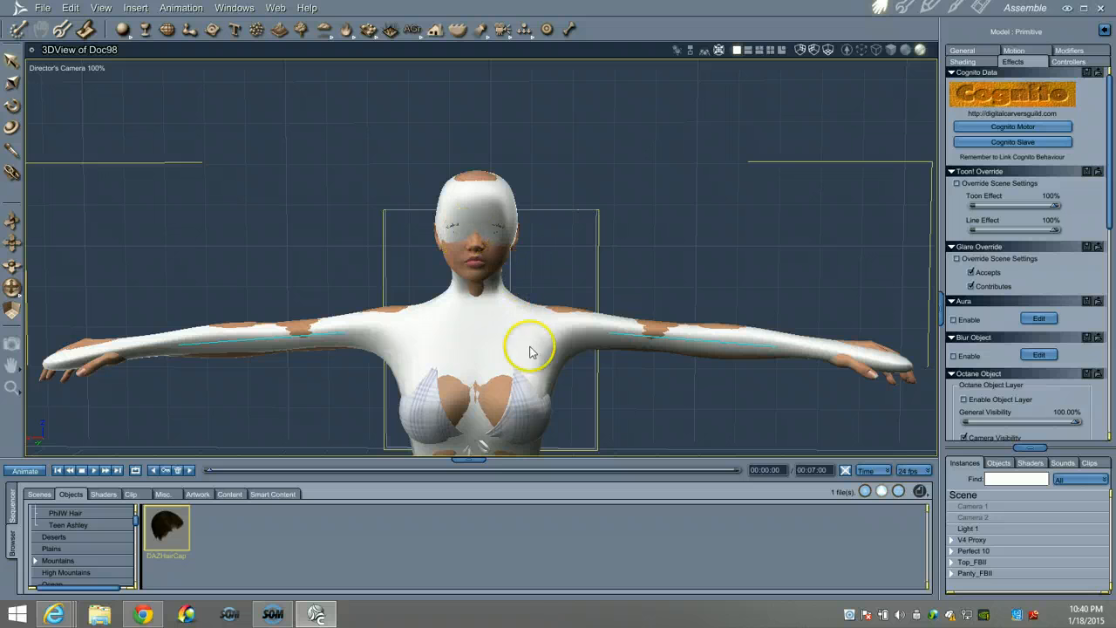
{"action": "left_click", "coordinate": [952, 539]}
{"action": "scroll", "coordinate": [983, 558], "scroll_direction": "down", "scroll_amount": 2}
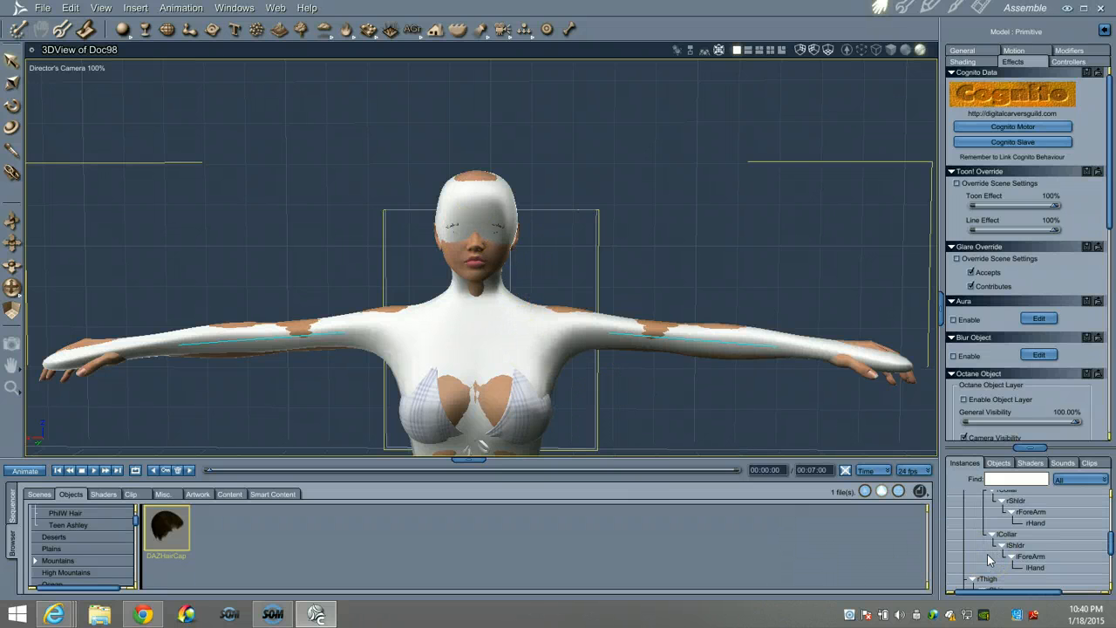
{"action": "scroll", "coordinate": [989, 560], "scroll_direction": "down", "scroll_amount": 3}
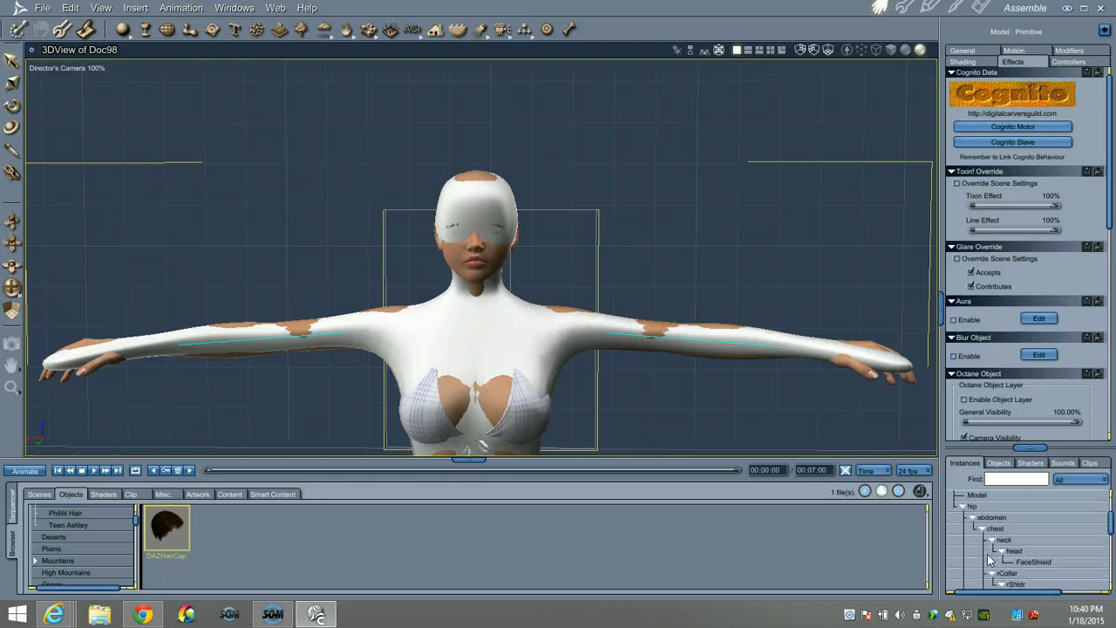
{"action": "scroll", "coordinate": [989, 560], "scroll_direction": "up", "scroll_amount": 3}
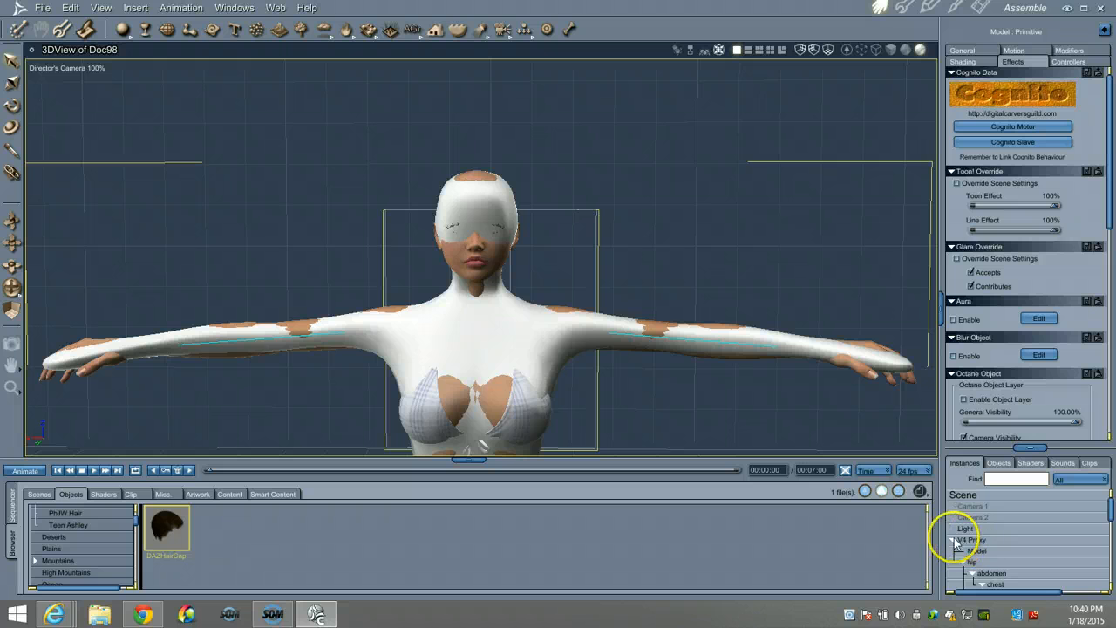
Collapse the V4 Proxy hierarchy and hide the Perfect 10 figure.
{"action": "left_click", "coordinate": [954, 539]}
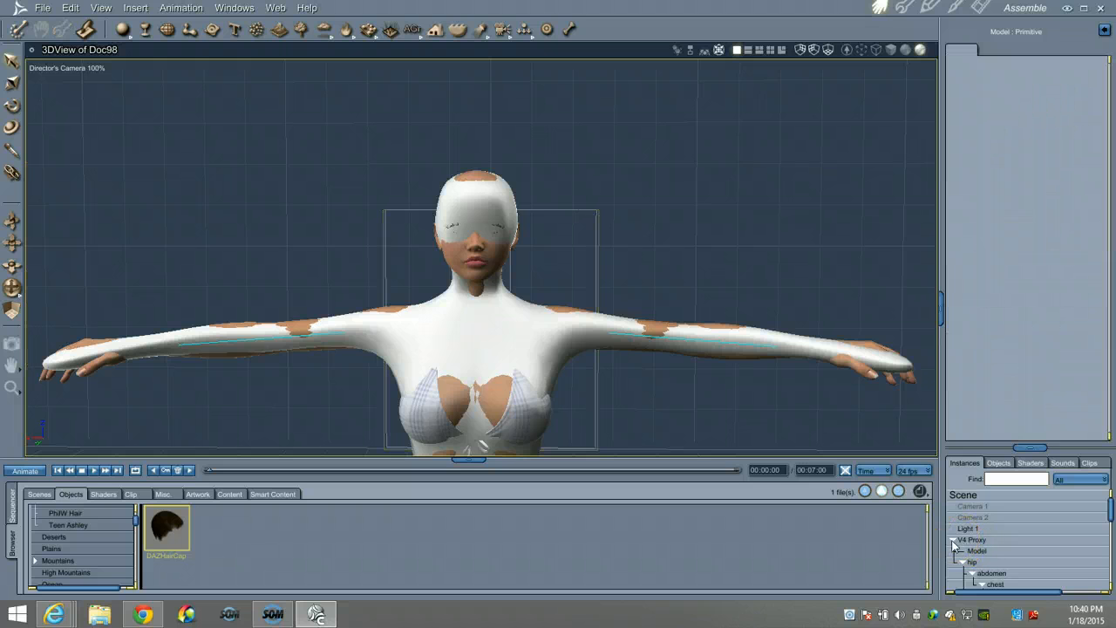
{"action": "left_click", "coordinate": [952, 540]}
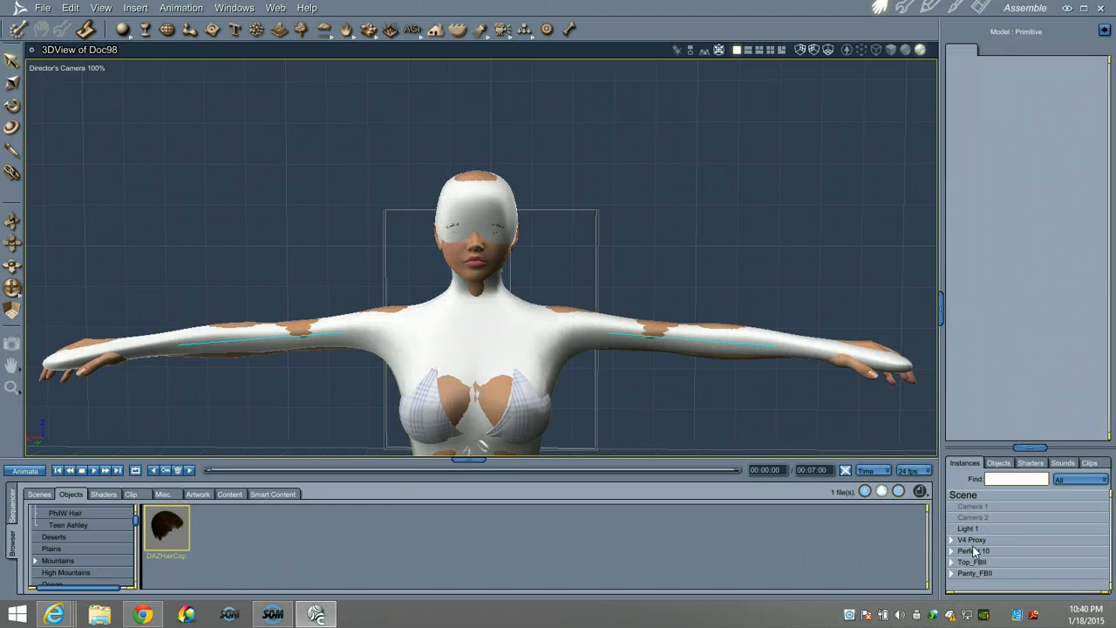
{"action": "left_click", "coordinate": [973, 551]}
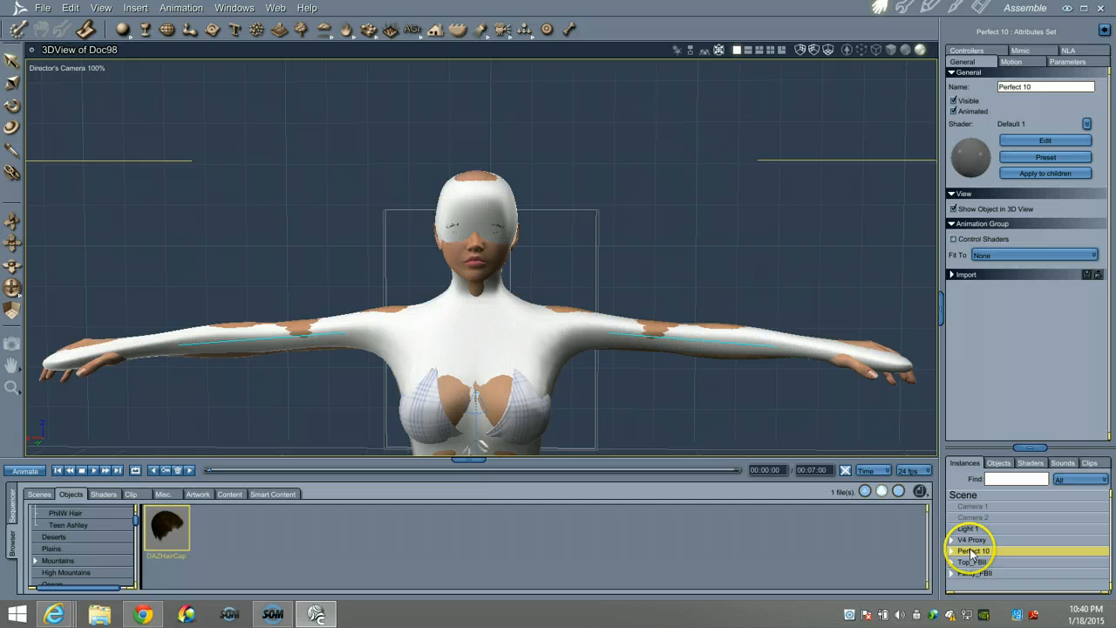
{"action": "left_click", "coordinate": [954, 101]}
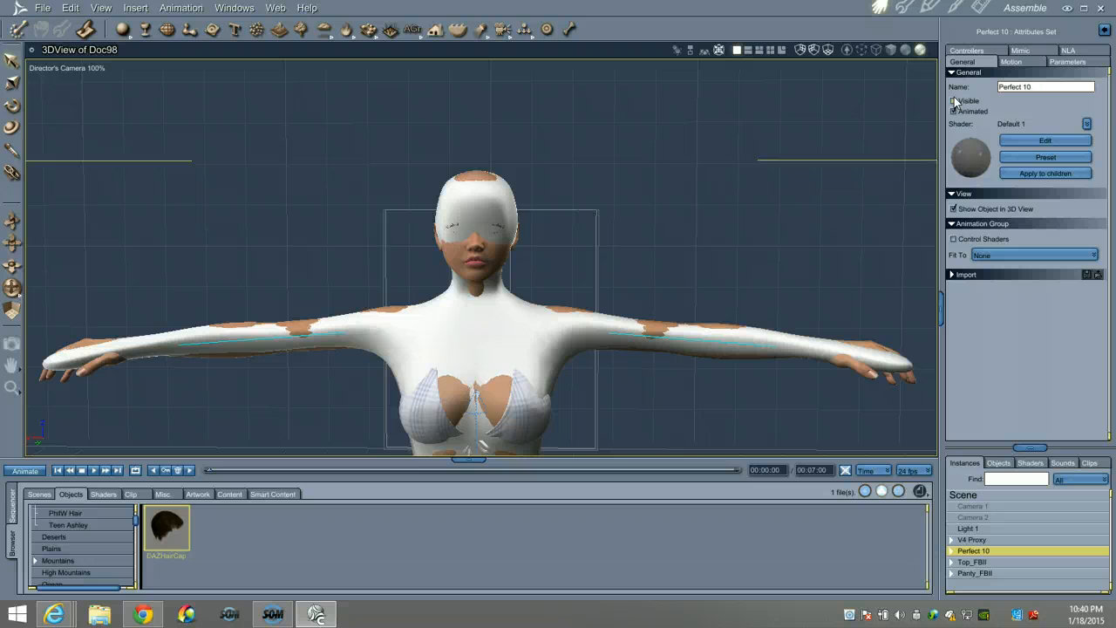
Make the FaceShield object under V4 Proxy's head visible and view the figure from the side.
{"action": "left_click", "coordinate": [954, 539]}
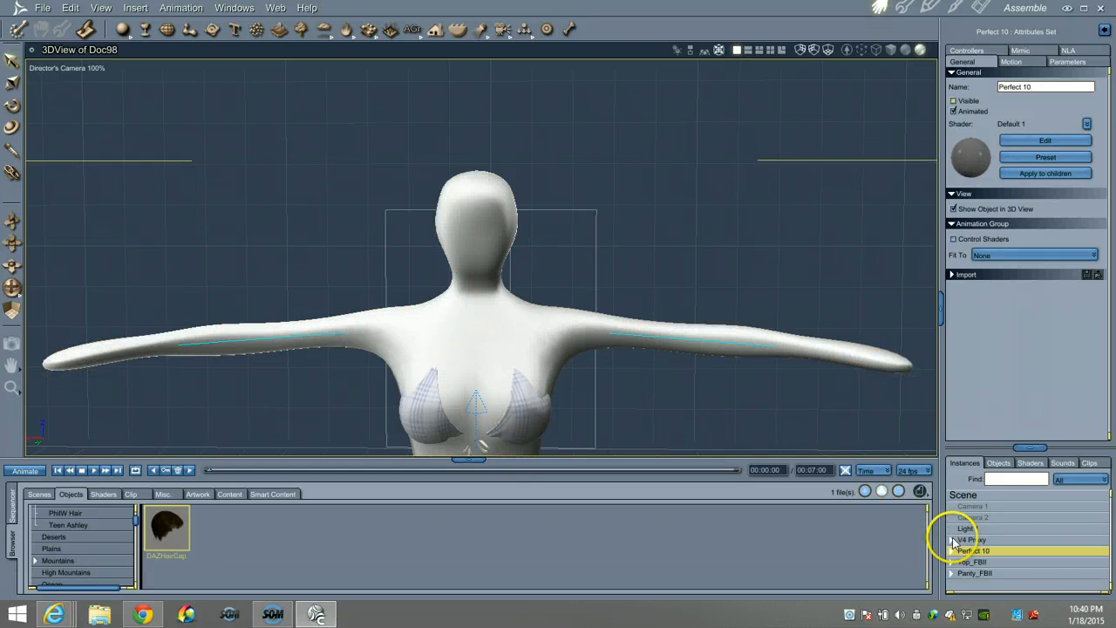
{"action": "left_click", "coordinate": [953, 539]}
{"action": "scroll", "coordinate": [965, 558], "scroll_direction": "down", "scroll_amount": 3}
{"action": "left_click", "coordinate": [1036, 551]}
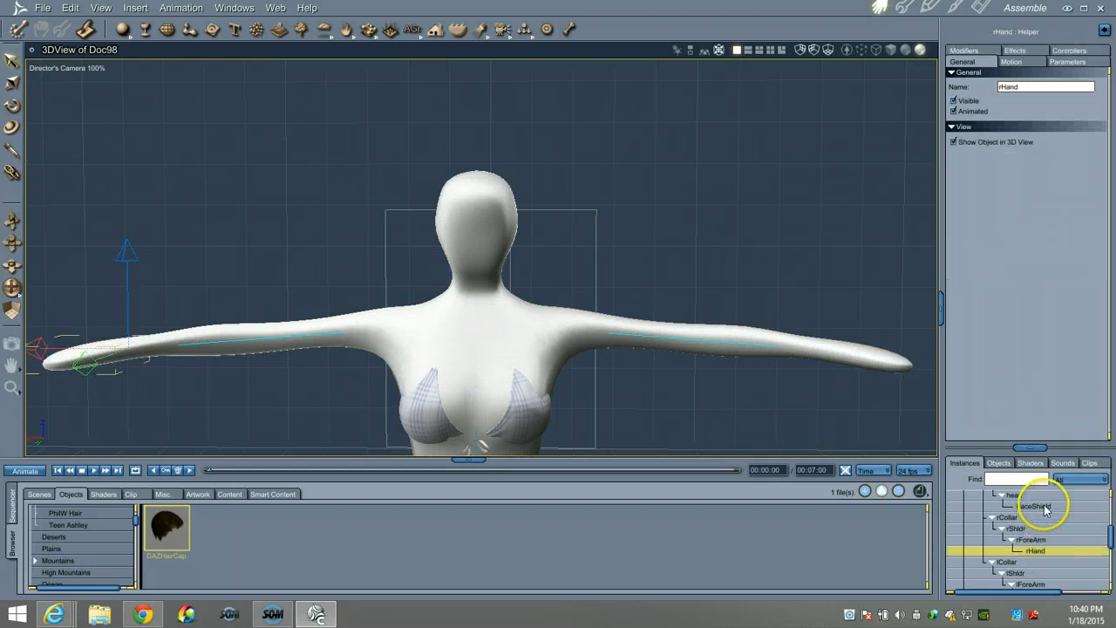
{"action": "left_click", "coordinate": [1036, 506]}
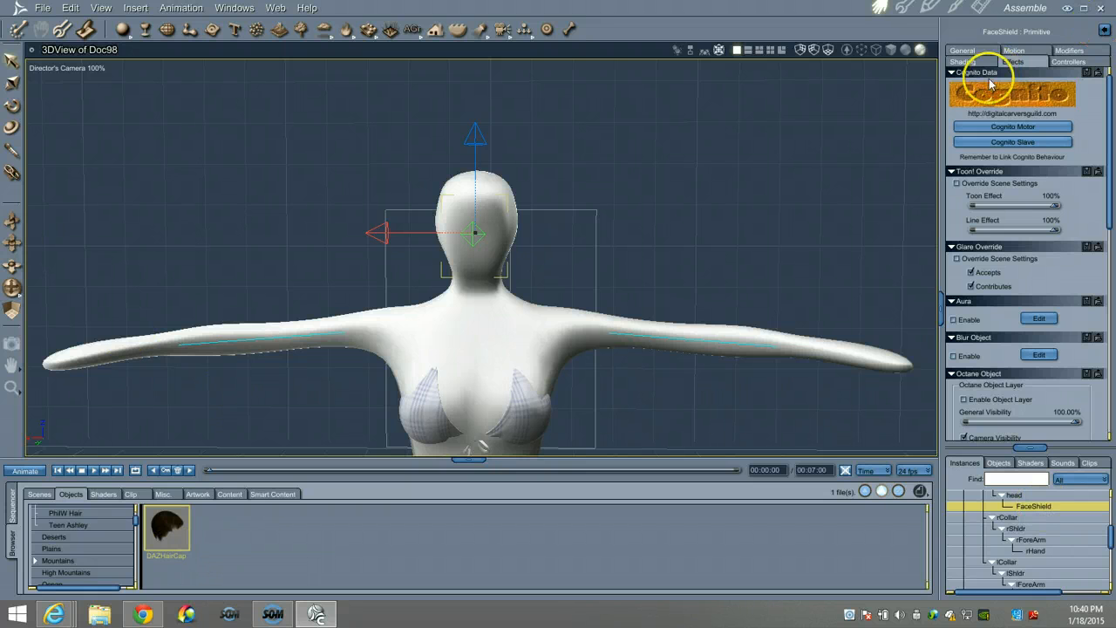
{"action": "left_click", "coordinate": [964, 49]}
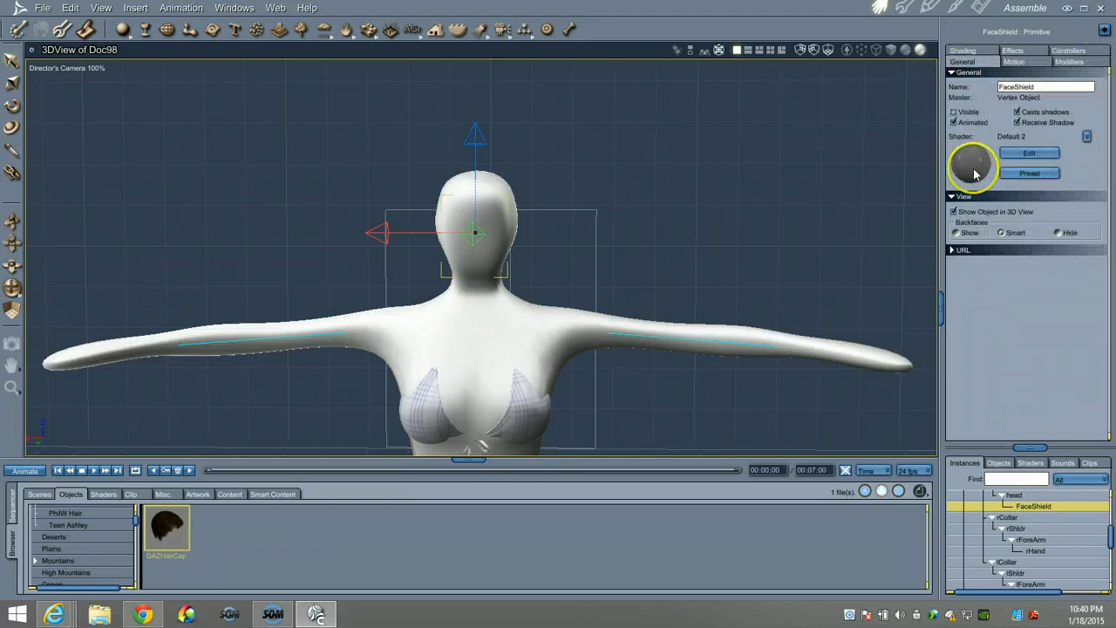
{"action": "left_click", "coordinate": [953, 111]}
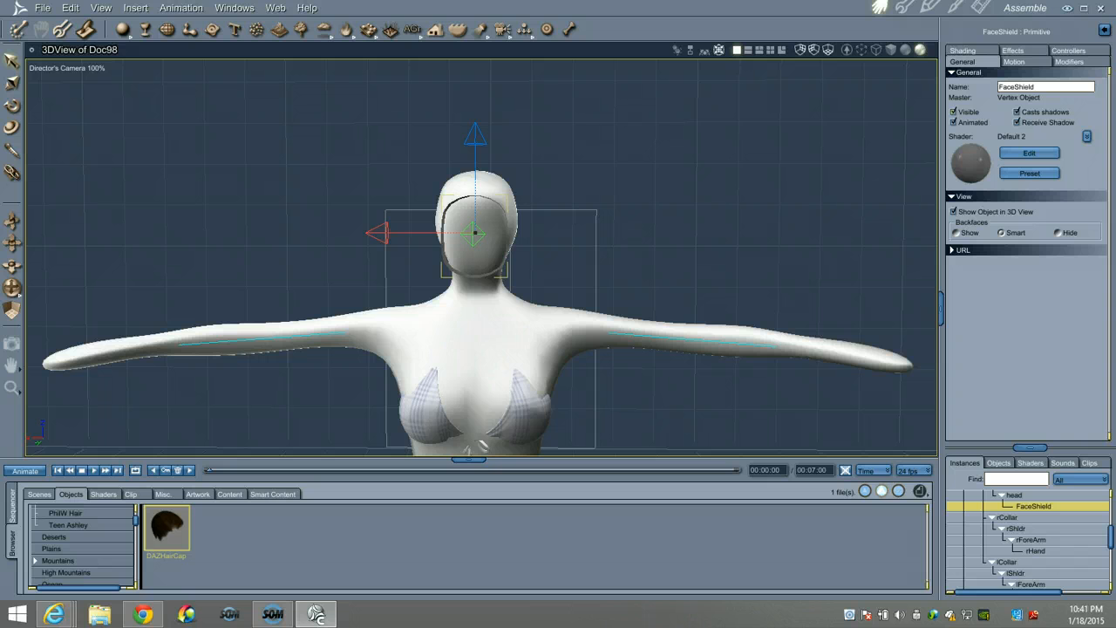
{"action": "left_click_drag", "start_coordinate": [13, 288], "coordinate": [12, 288]}
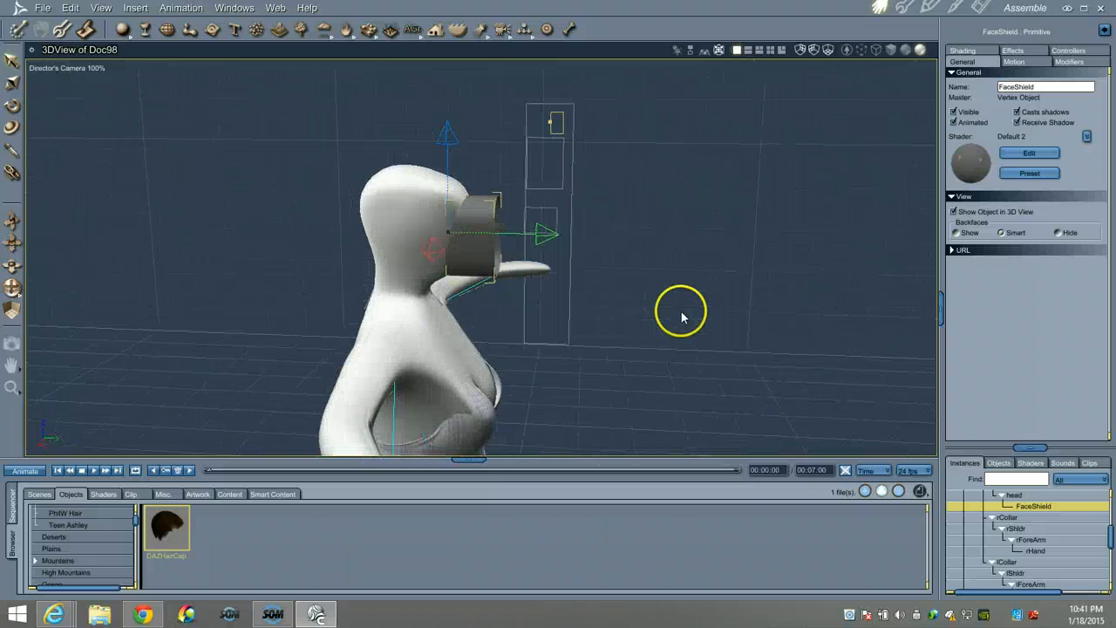
Inspect the FaceShield object from the side and the front, and make it invisible.
{"action": "mouse_move", "coordinate": [682, 317]}
{"action": "left_mouse_down"}
{"action": "mouse_move", "coordinate": [535, 289]}
{"action": "mouse_move", "coordinate": [462, 317]}
{"action": "mouse_move", "coordinate": [602, 274]}
{"action": "mouse_move", "coordinate": [621, 309]}
{"action": "mouse_move", "coordinate": [674, 299]}
{"action": "left_mouse_up"}
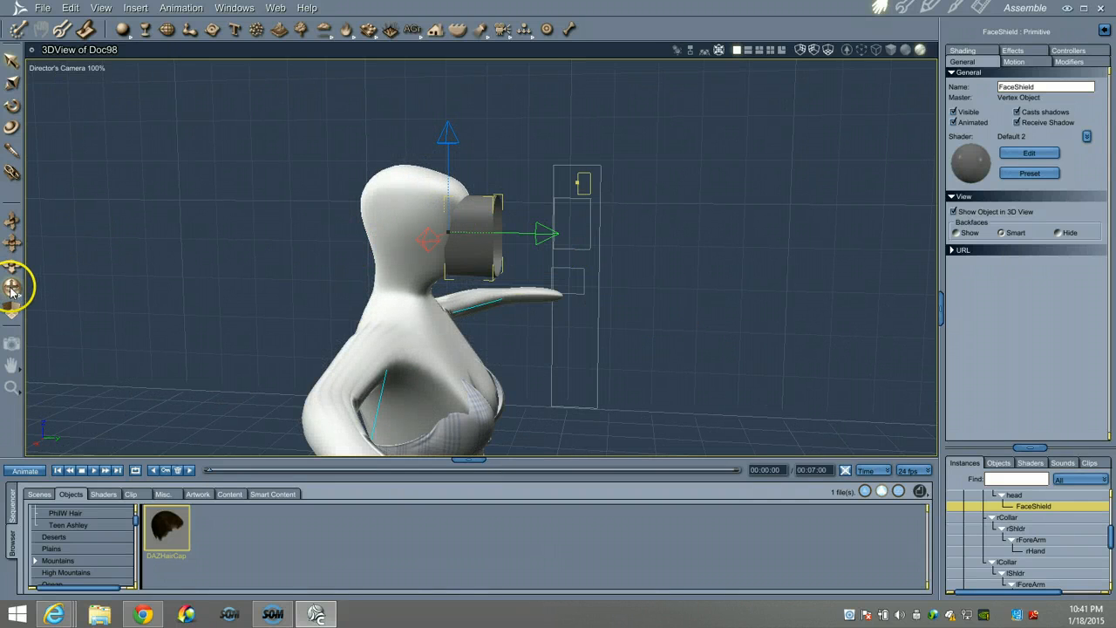
{"action": "left_click_drag", "start_coordinate": [12, 288], "coordinate": [8, 291]}
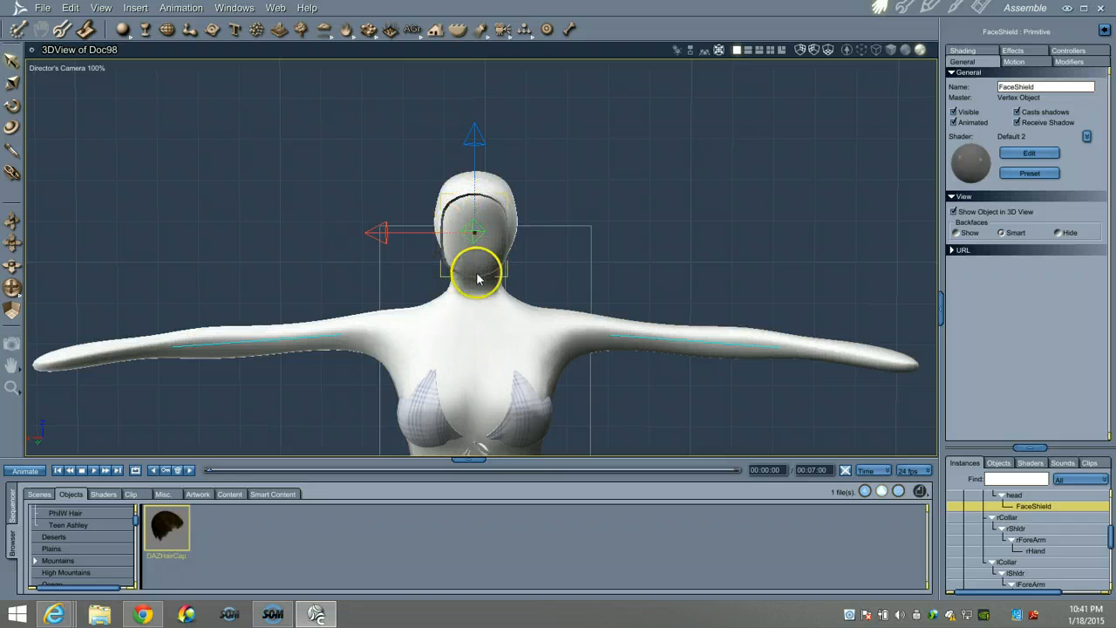
{"action": "left_click_drag", "start_coordinate": [14, 288], "coordinate": [16, 293]}
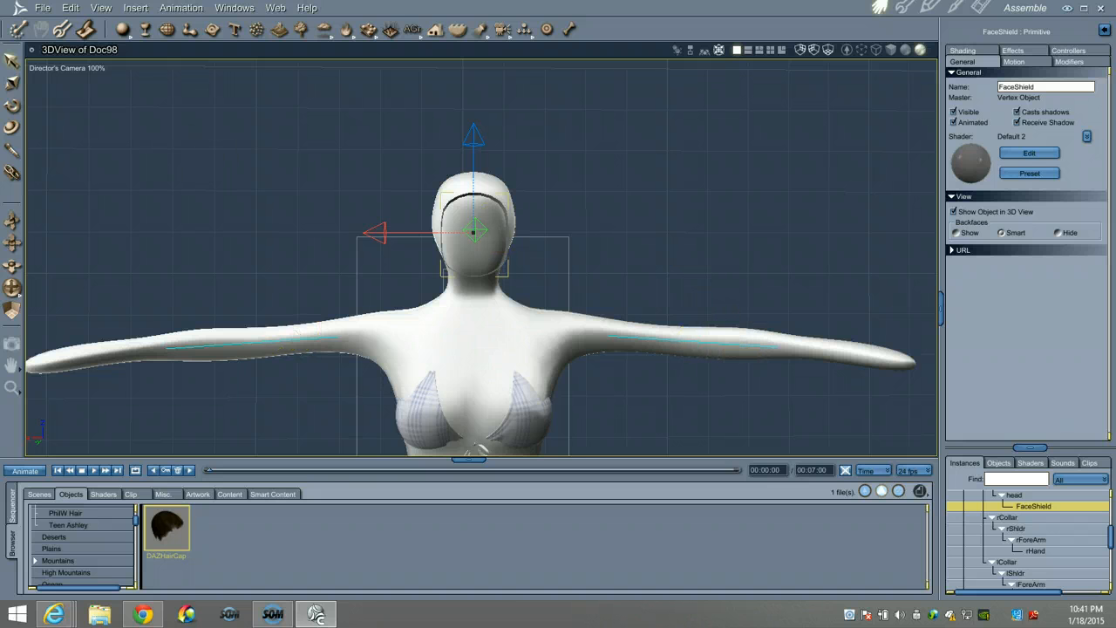
{"action": "left_click_drag", "start_coordinate": [12, 223], "coordinate": [12, 224]}
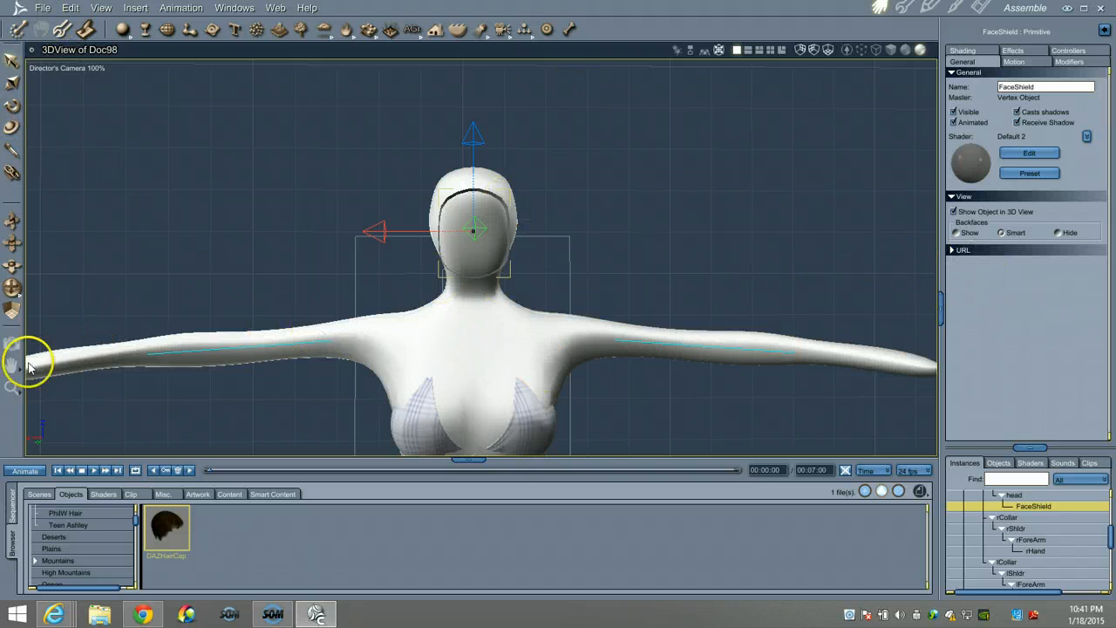
{"action": "left_click_drag", "start_coordinate": [10, 283], "coordinate": [11, 291]}
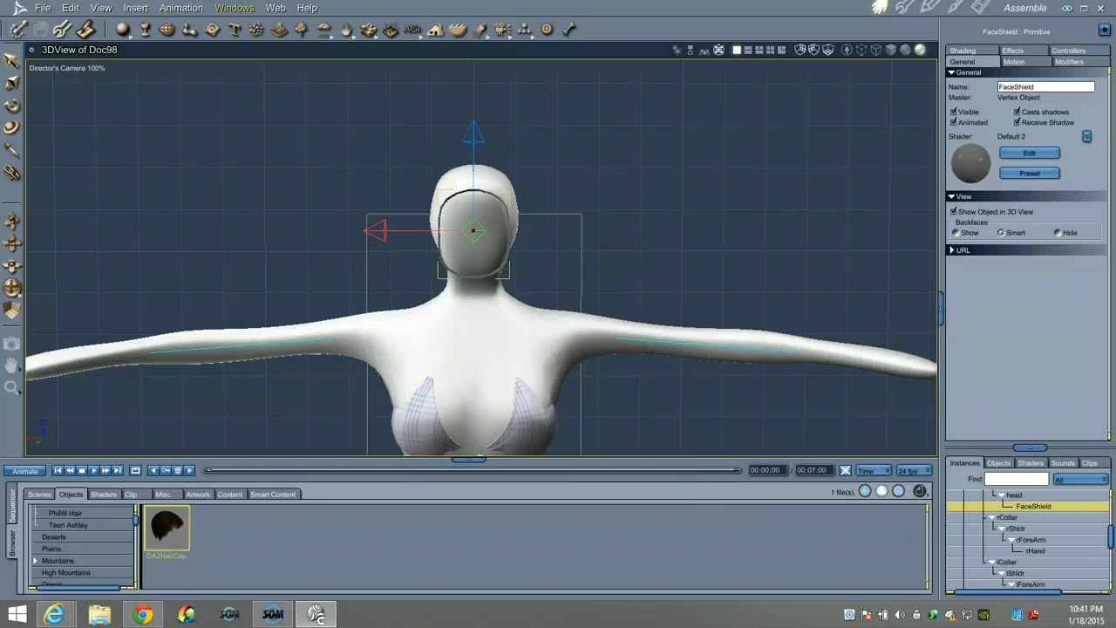
{"action": "left_click", "coordinate": [954, 112]}
Make the Perfect 10 figure visible again together with the V4 Proxy.
{"action": "scroll", "coordinate": [1009, 543], "scroll_direction": "up", "scroll_amount": 5}
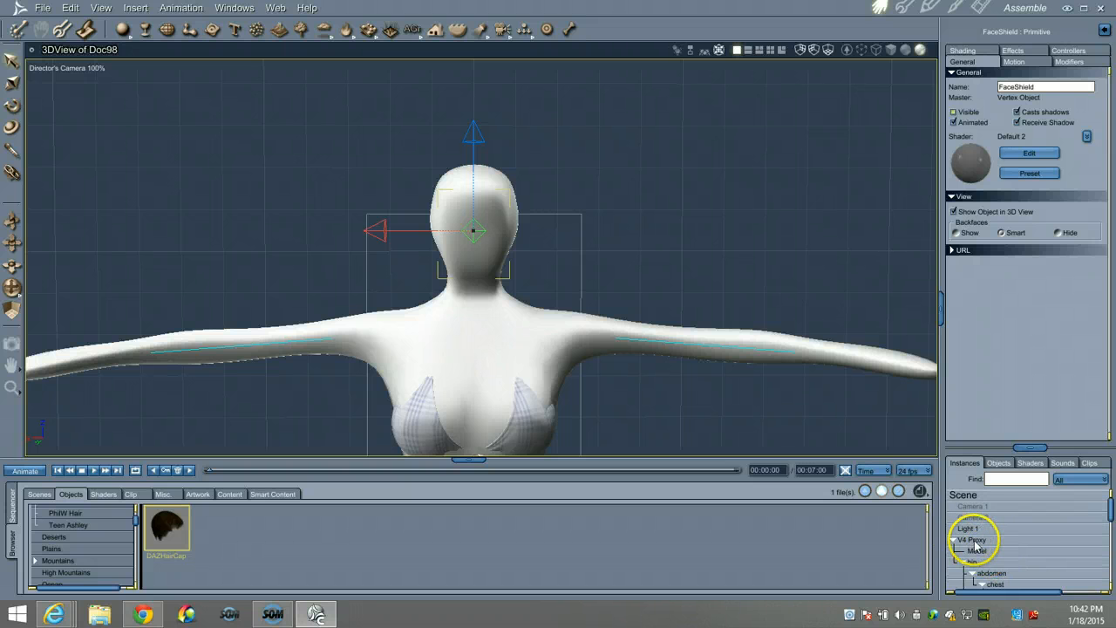
{"action": "left_click", "coordinate": [974, 542]}
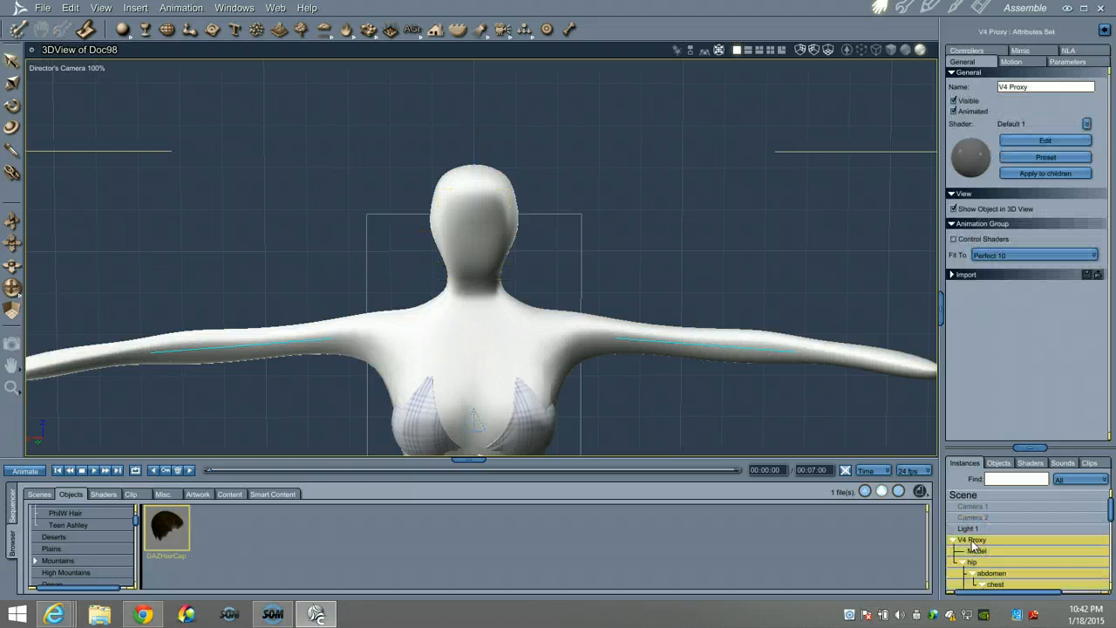
{"action": "scroll", "coordinate": [974, 545], "scroll_direction": "down", "scroll_amount": 10}
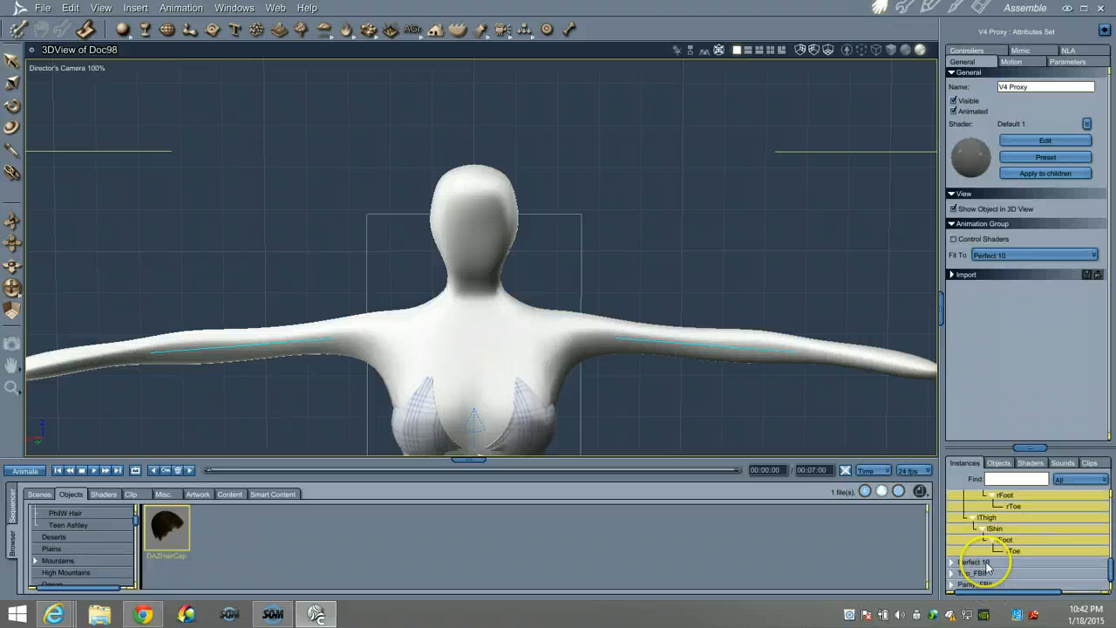
{"action": "left_click", "coordinate": [985, 563]}
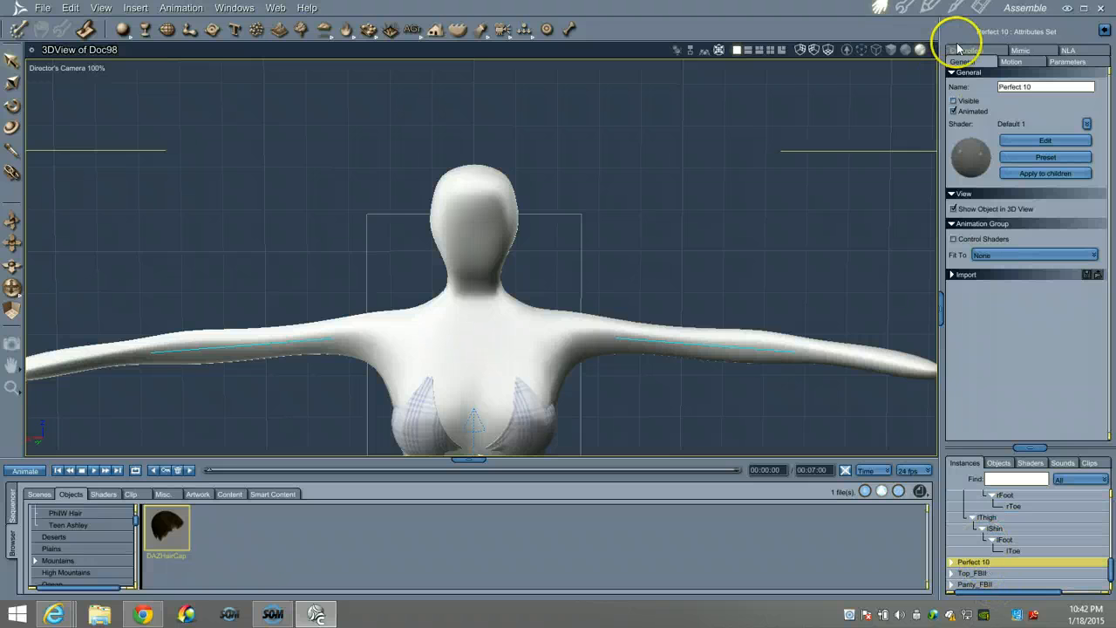
{"action": "left_click", "coordinate": [954, 101]}
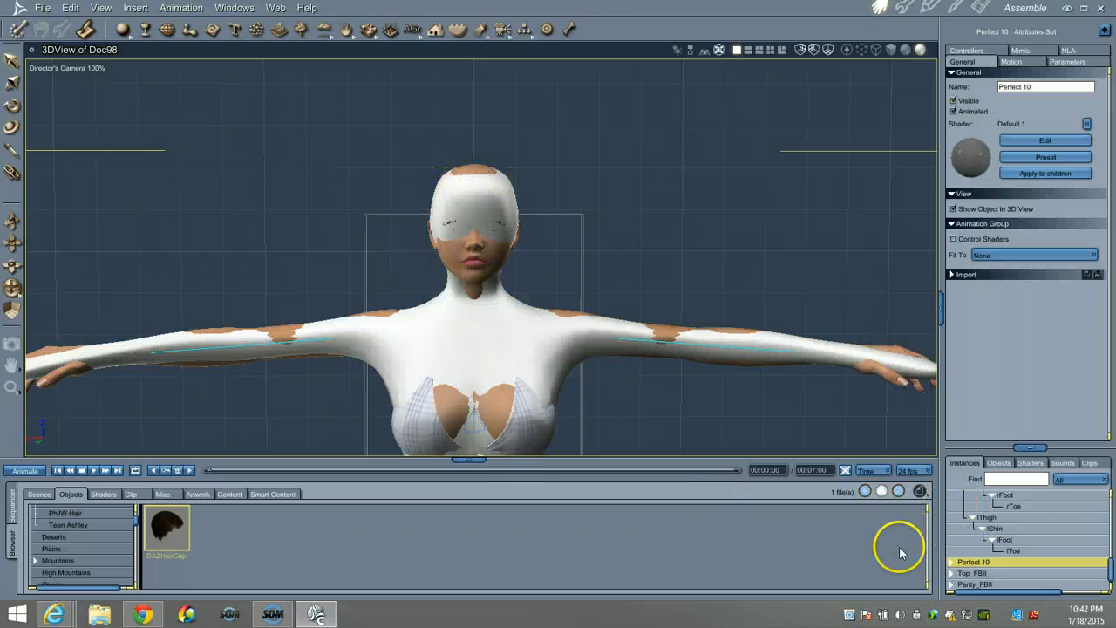
Open the V4 Proxy's Model for vertex editing and select the vertex at the crown of the head.
{"action": "scroll", "coordinate": [1051, 536], "scroll_direction": "up", "scroll_amount": 10}
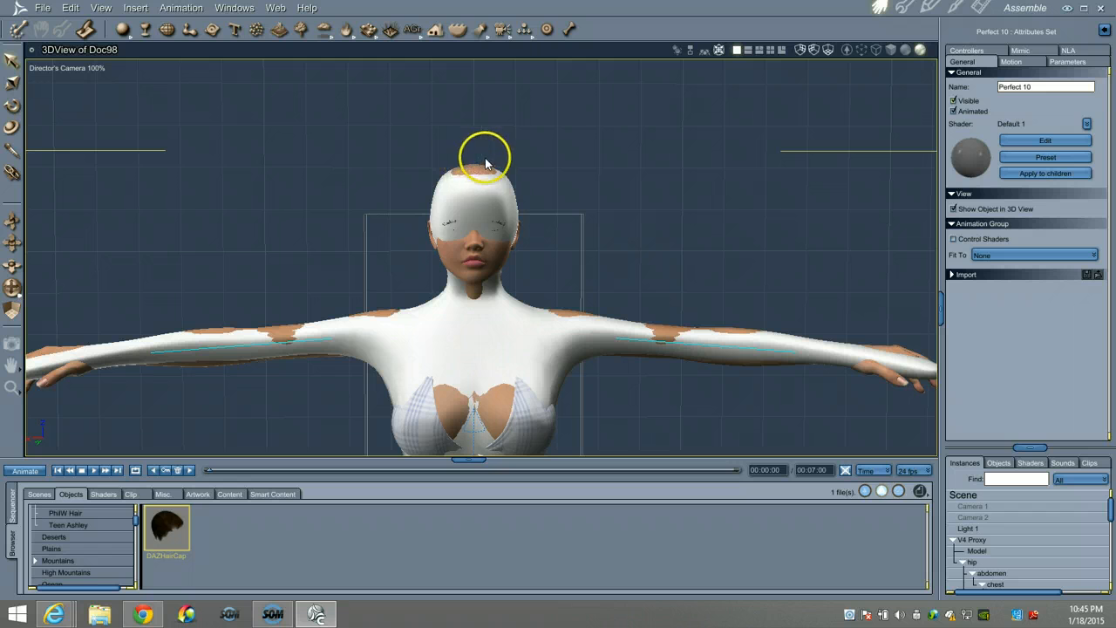
{"action": "left_click", "coordinate": [978, 551]}
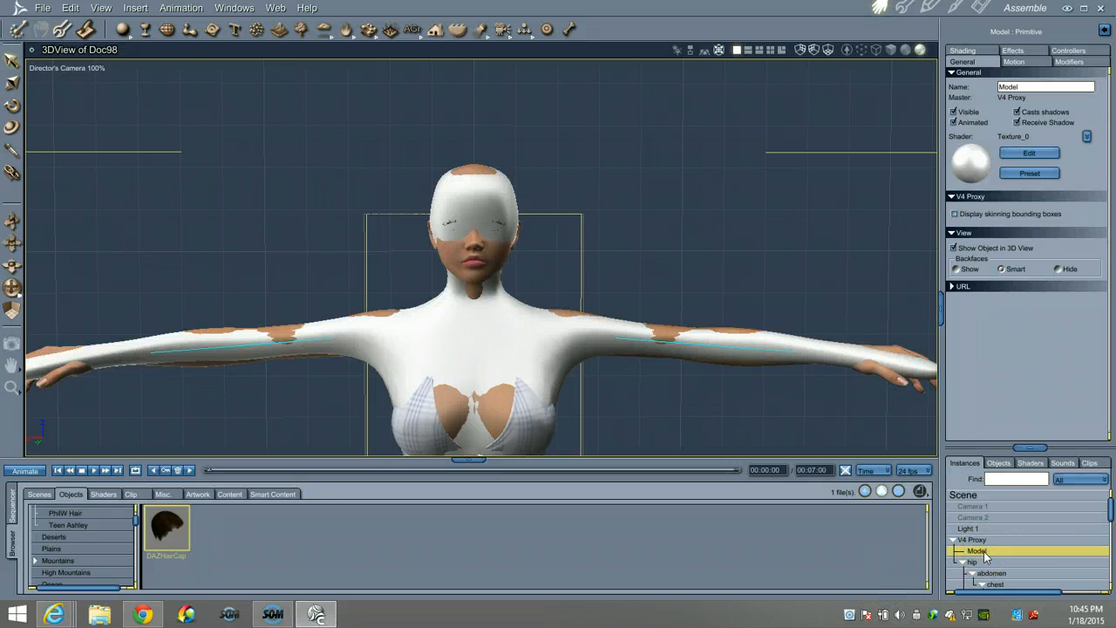
{"action": "left_click", "coordinate": [903, 9]}
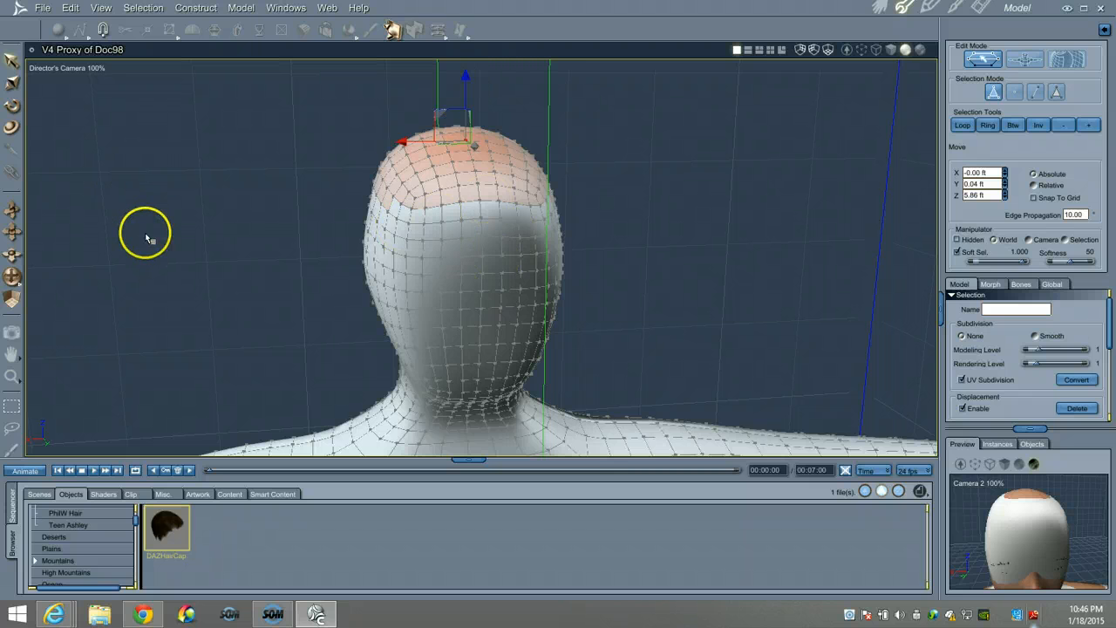
{"action": "left_click", "coordinate": [194, 243]}
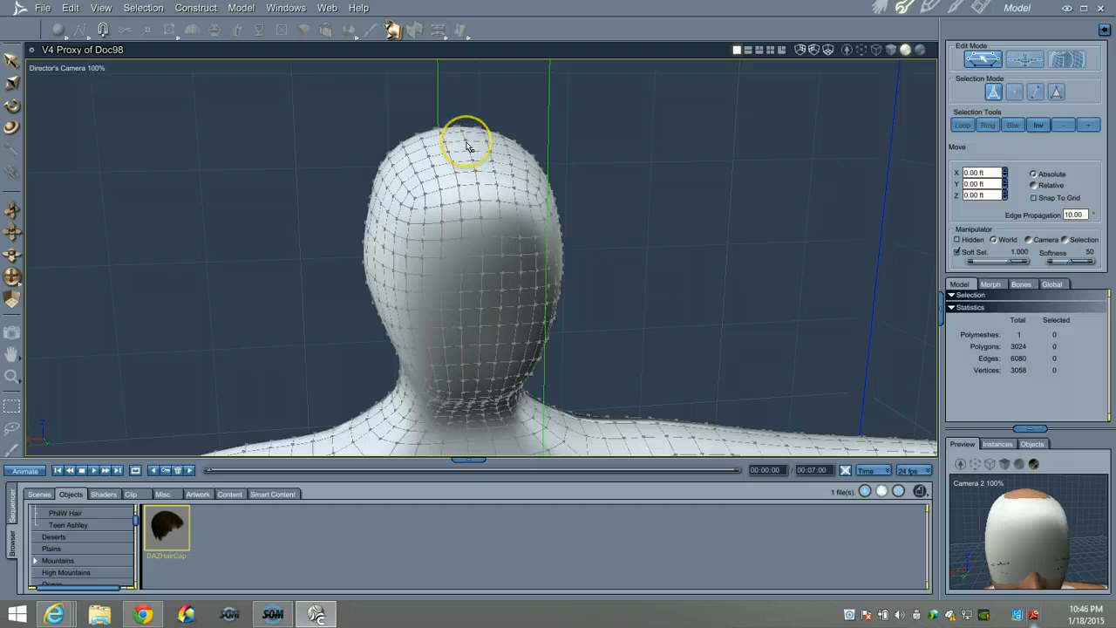
{"action": "left_click", "coordinate": [466, 144]}
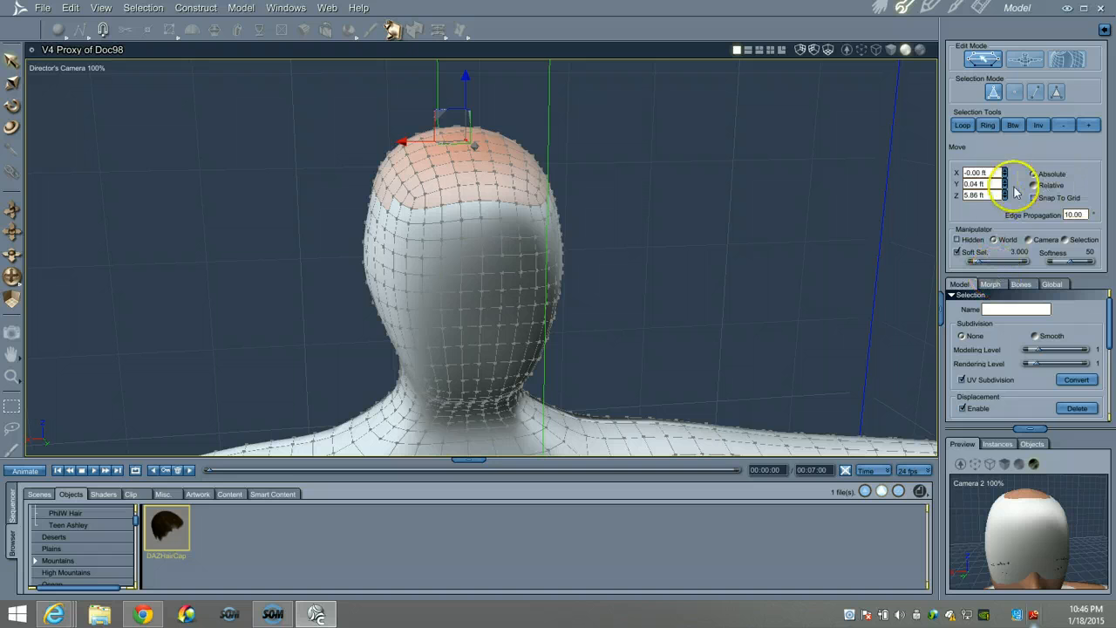
Try raising the crown vertex alone to Z 5.92 ft, undoing the move and turning soft selection back on.
{"action": "left_click", "coordinate": [957, 253]}
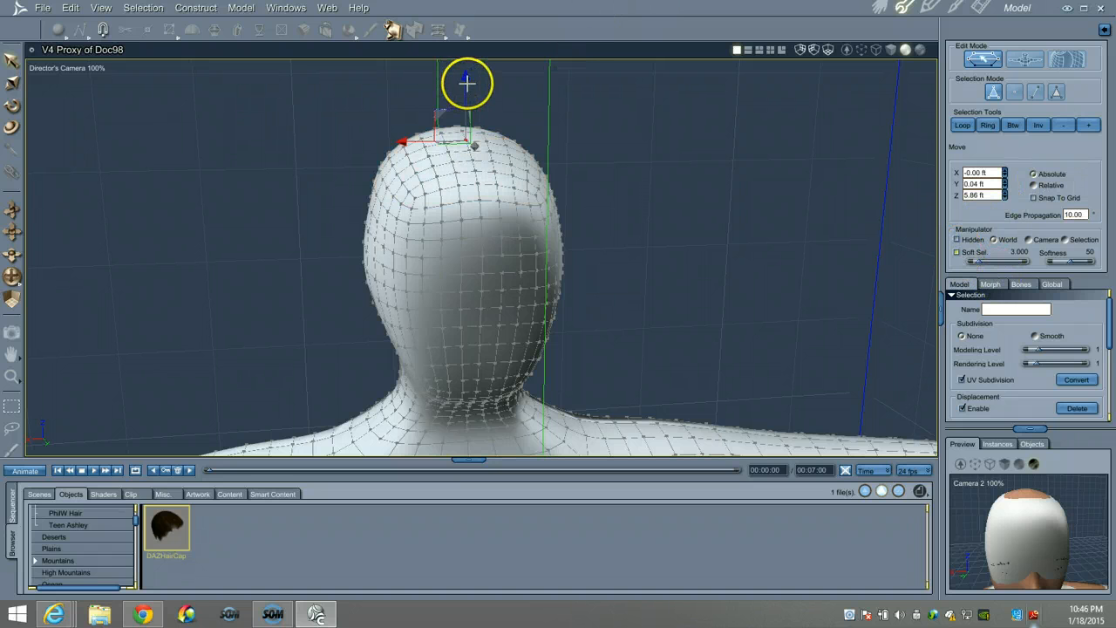
{"action": "left_click_drag", "start_coordinate": [464, 80], "coordinate": [466, 47]}
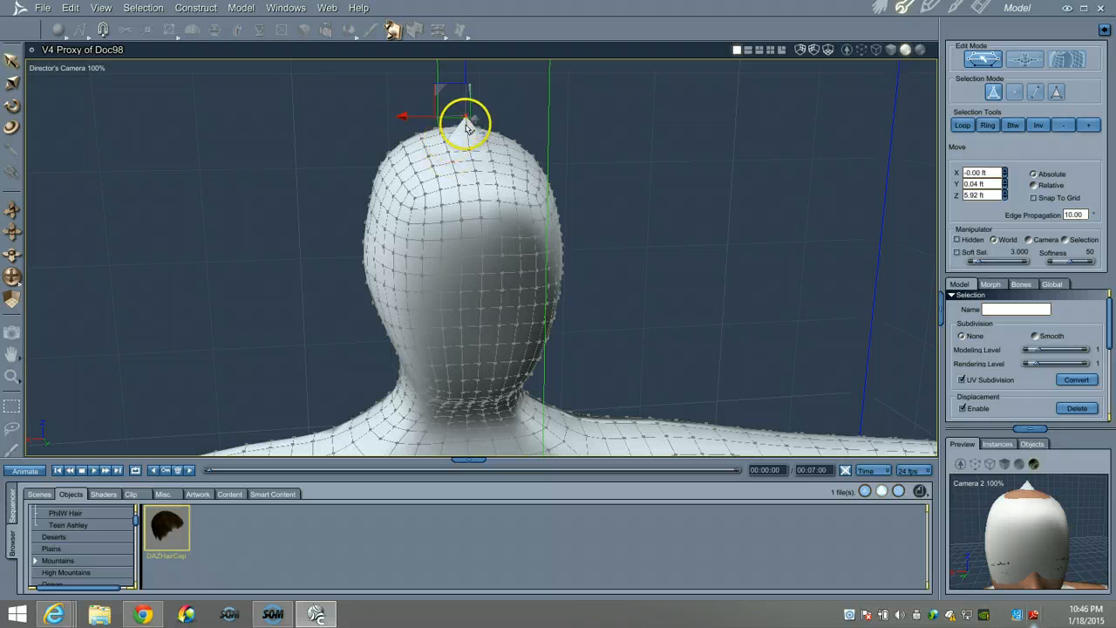
{"action": "left_click", "coordinate": [71, 8]}
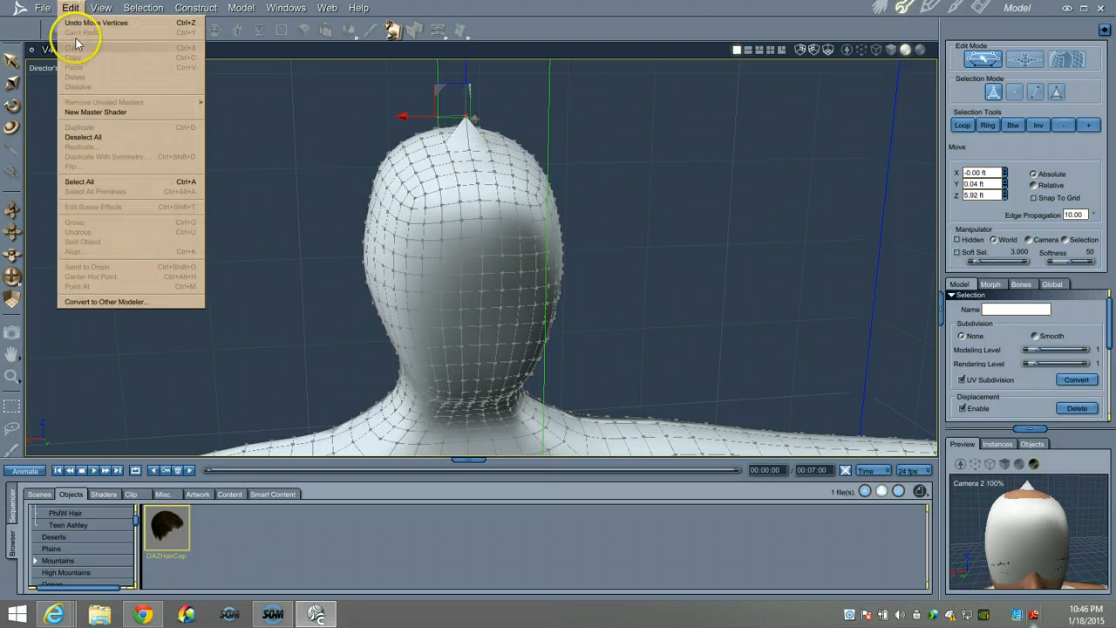
{"action": "left_click", "coordinate": [77, 23]}
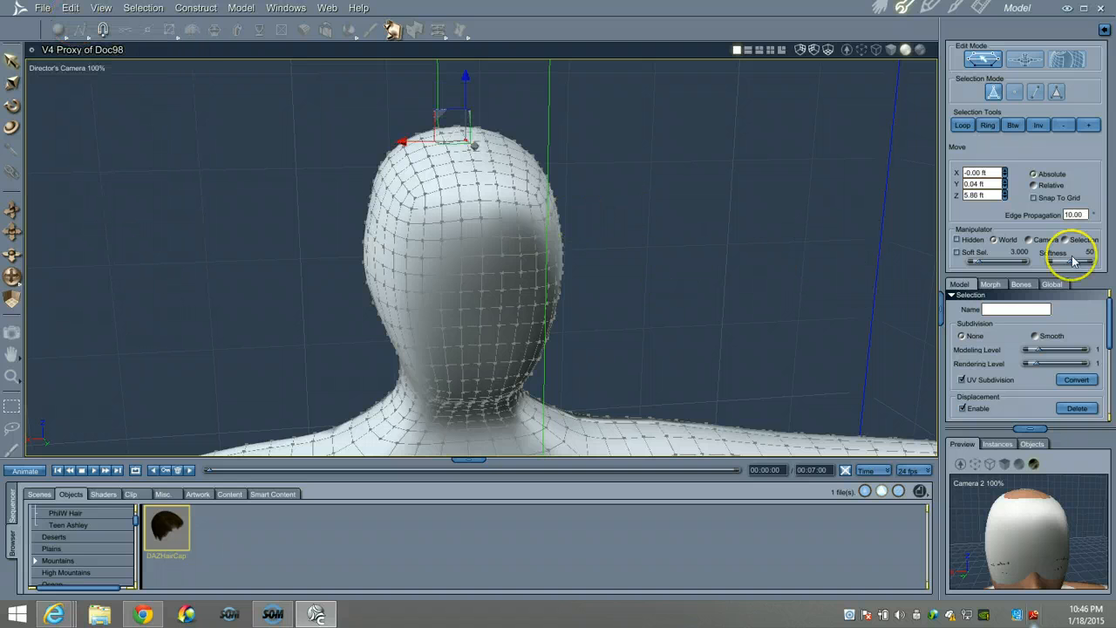
{"action": "left_click", "coordinate": [959, 252]}
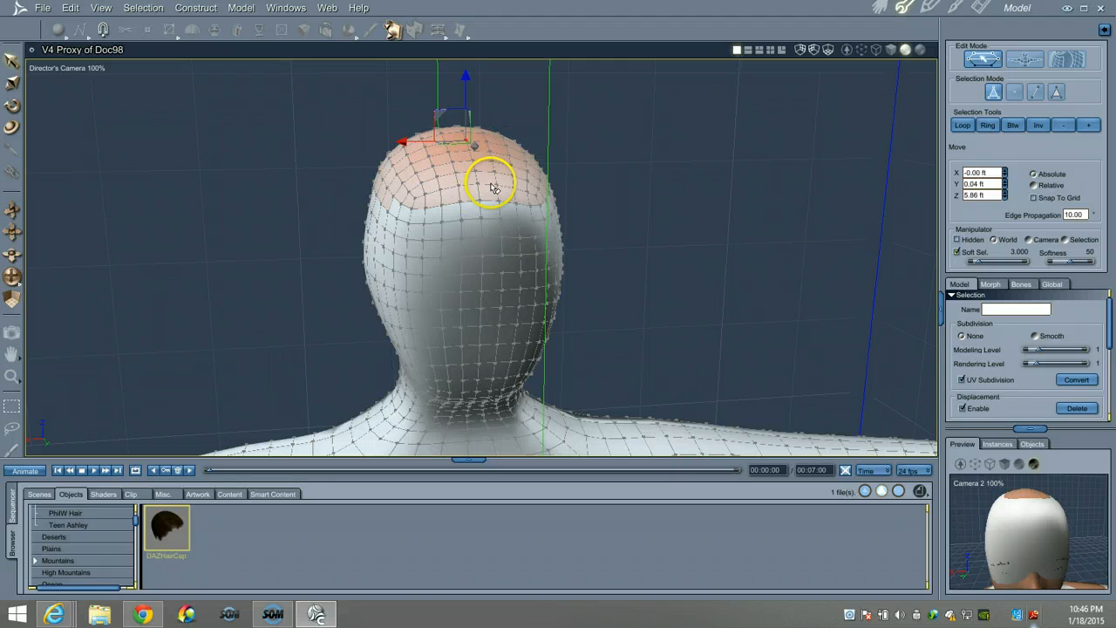
Raise the crown of the proxy's head with soft selection until its vertex is at about Z 5.88 ft.
{"action": "left_click_drag", "start_coordinate": [467, 93], "coordinate": [468, 85]}
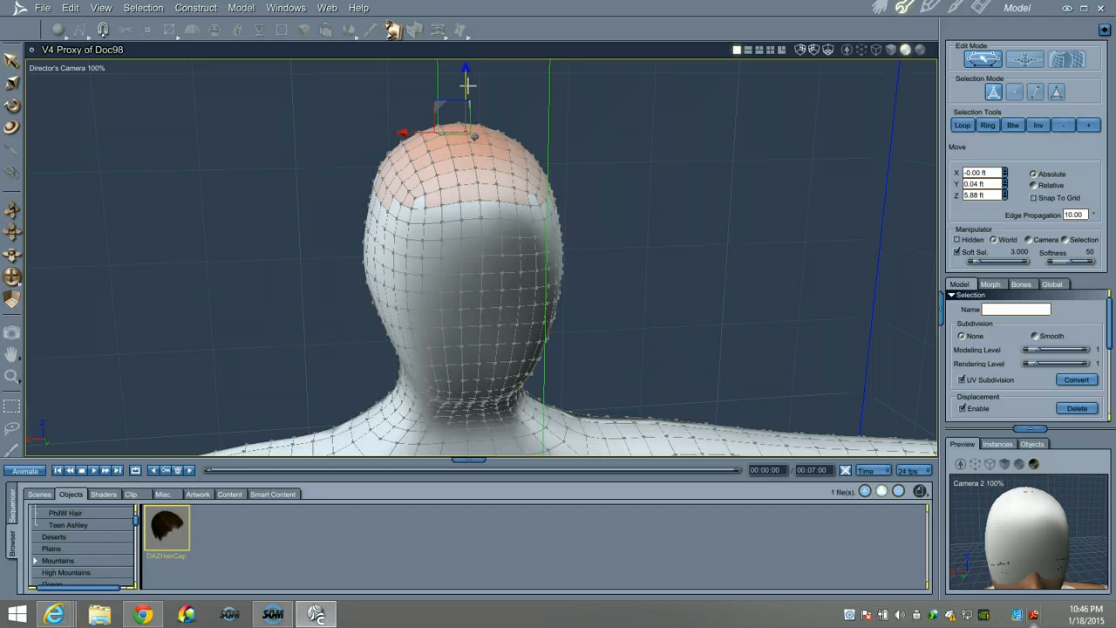
{"action": "left_click", "coordinate": [468, 82]}
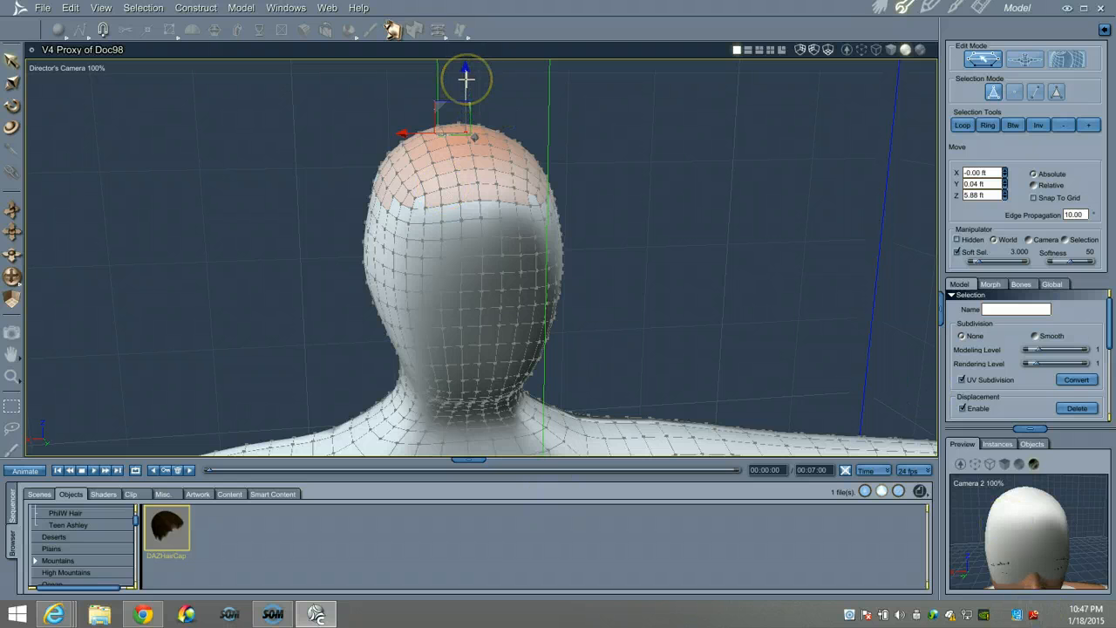
{"action": "left_click_drag", "start_coordinate": [466, 79], "coordinate": [465, 93]}
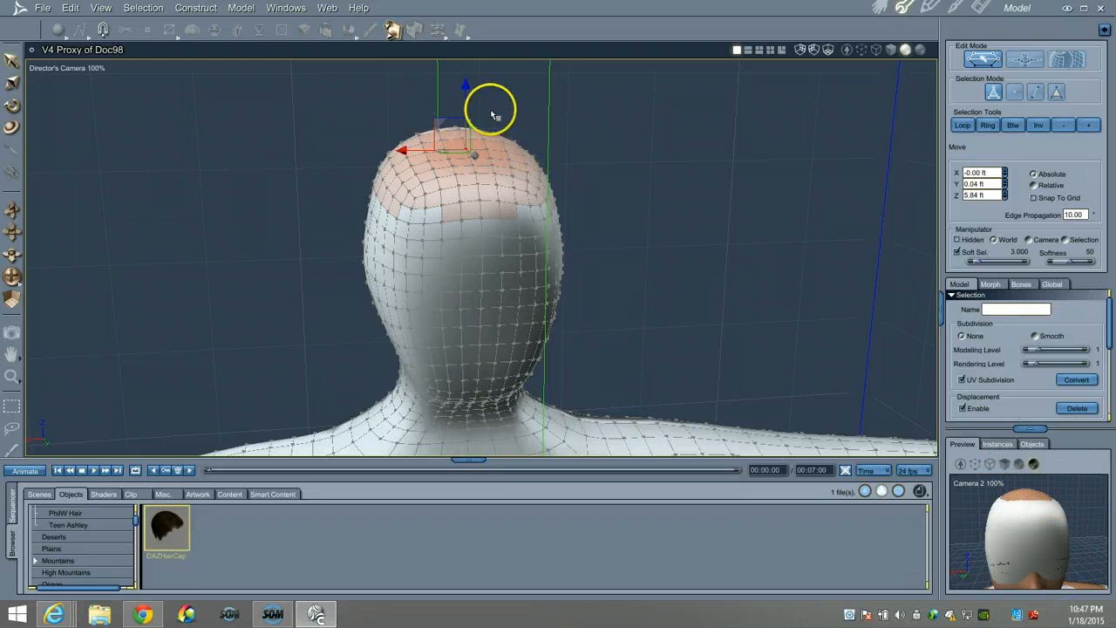
{"action": "left_click_drag", "start_coordinate": [467, 93], "coordinate": [465, 79]}
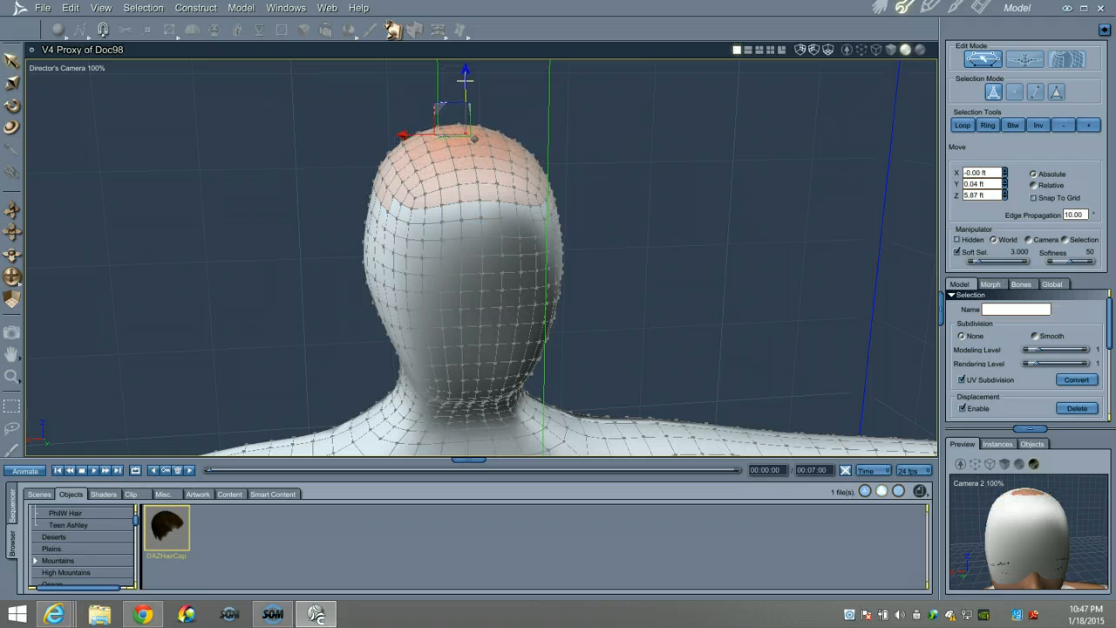
{"action": "left_click_drag", "start_coordinate": [465, 77], "coordinate": [465, 75]}
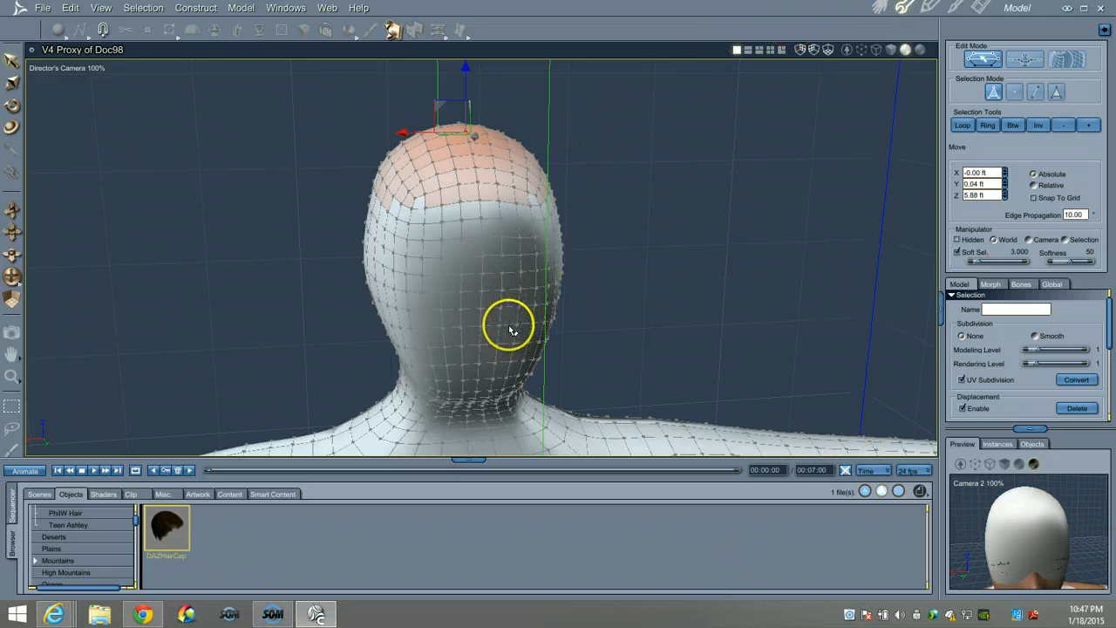
Leave the vertex editing of the V4 Proxy and return to the scene's Assemble view.
{"action": "left_click", "coordinate": [880, 9]}
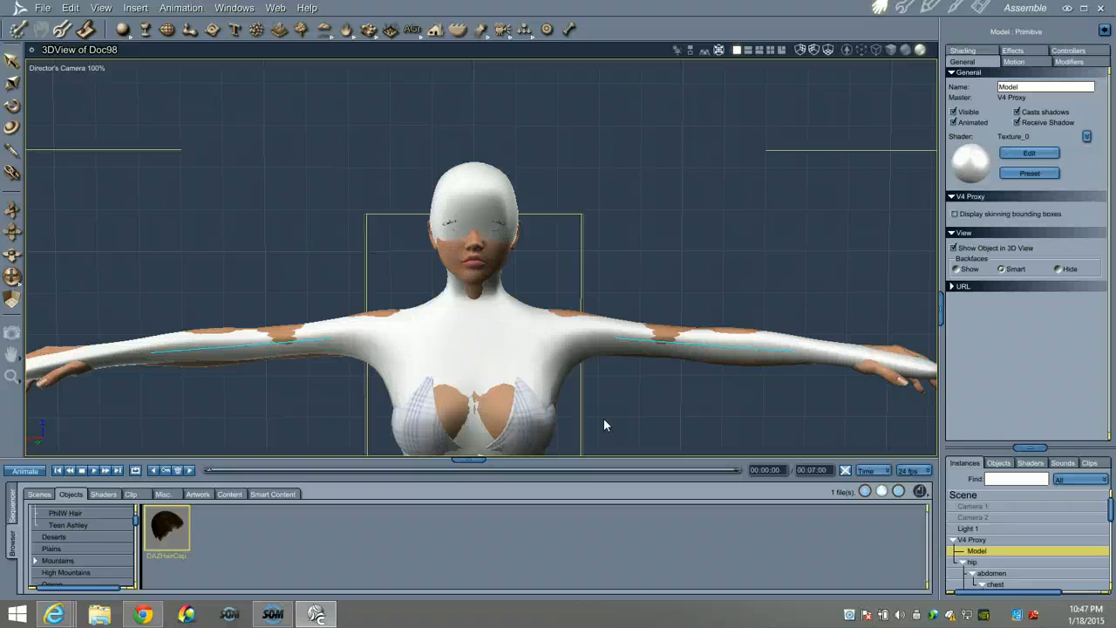
{"action": "left_click", "coordinate": [567, 423]}
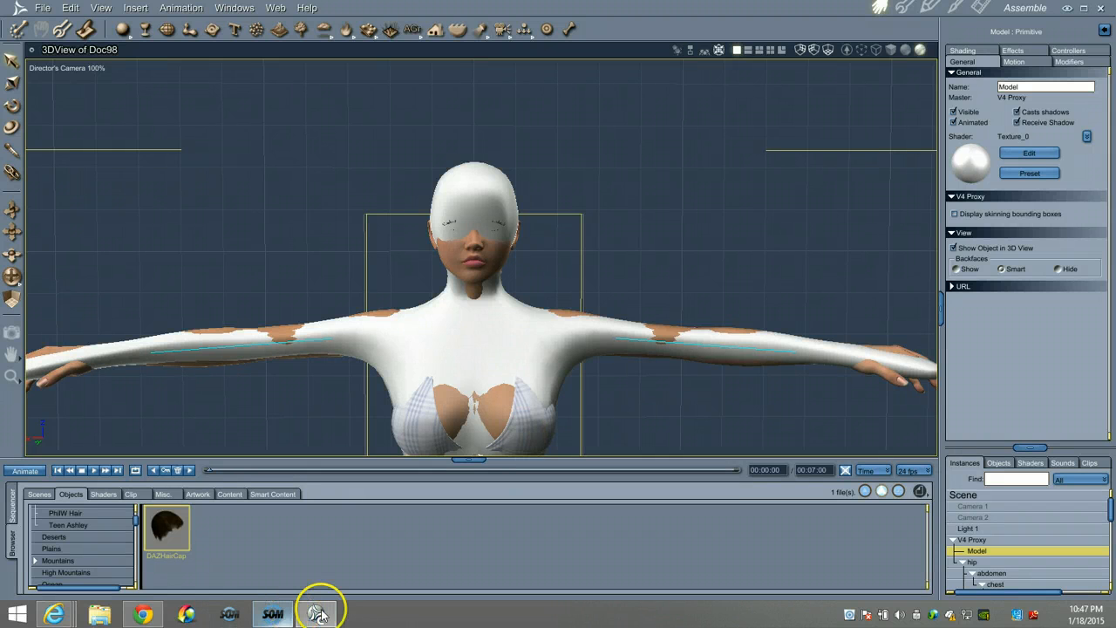
{"action": "mouse_move", "coordinate": [314, 613]}
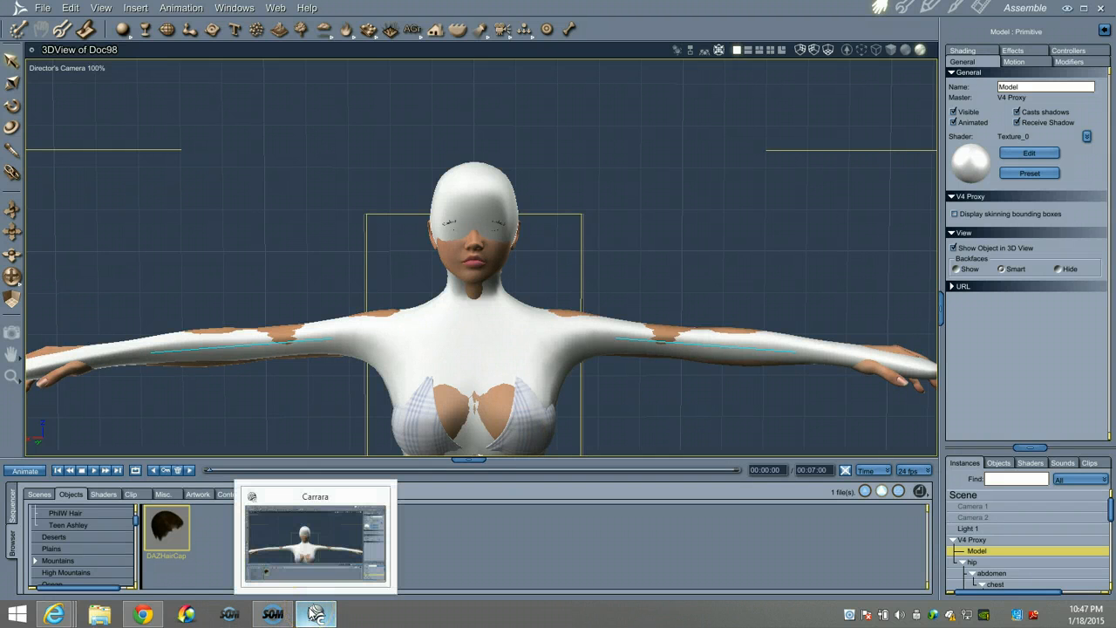